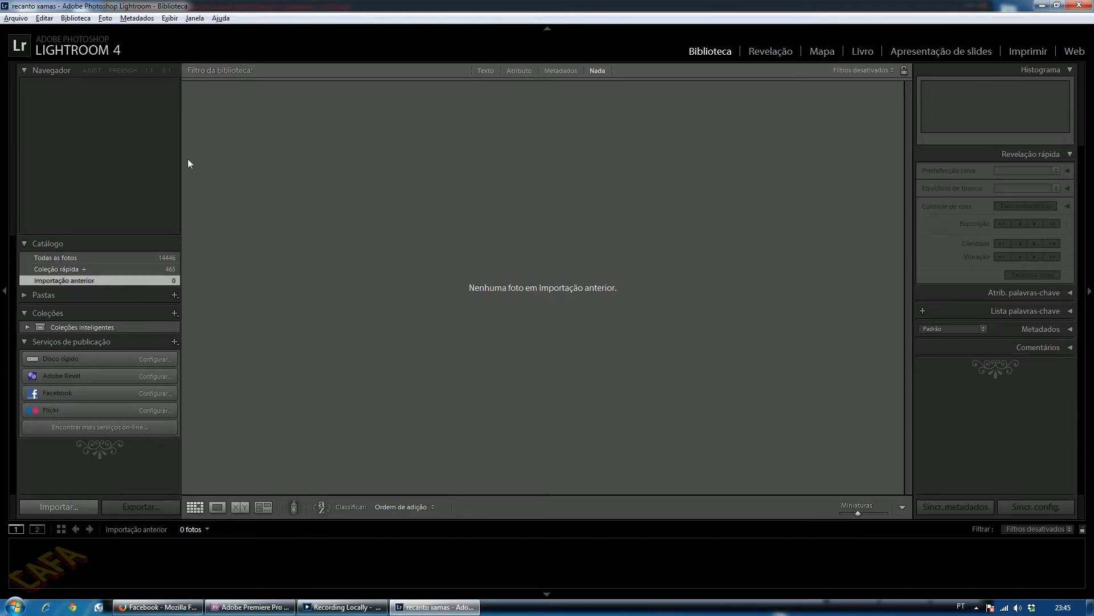
# - Import all three photos from the AULA PS desktop folder into the catalog
pyautogui.click(20, 20)
pyautogui.click(60, 90)
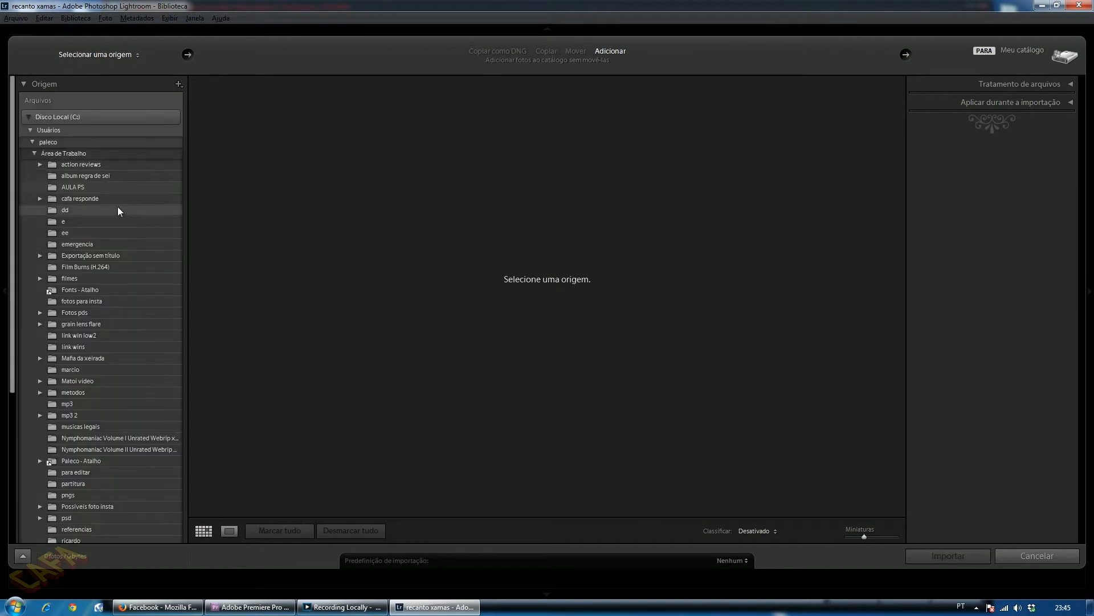
pyautogui.click(72, 187)
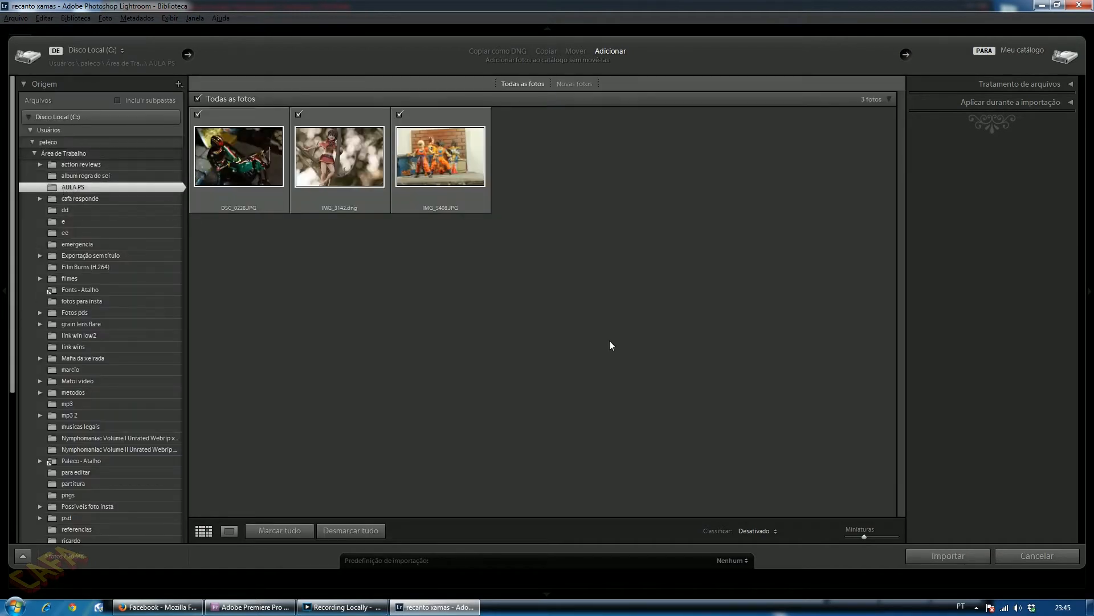
pyautogui.click(949, 556)
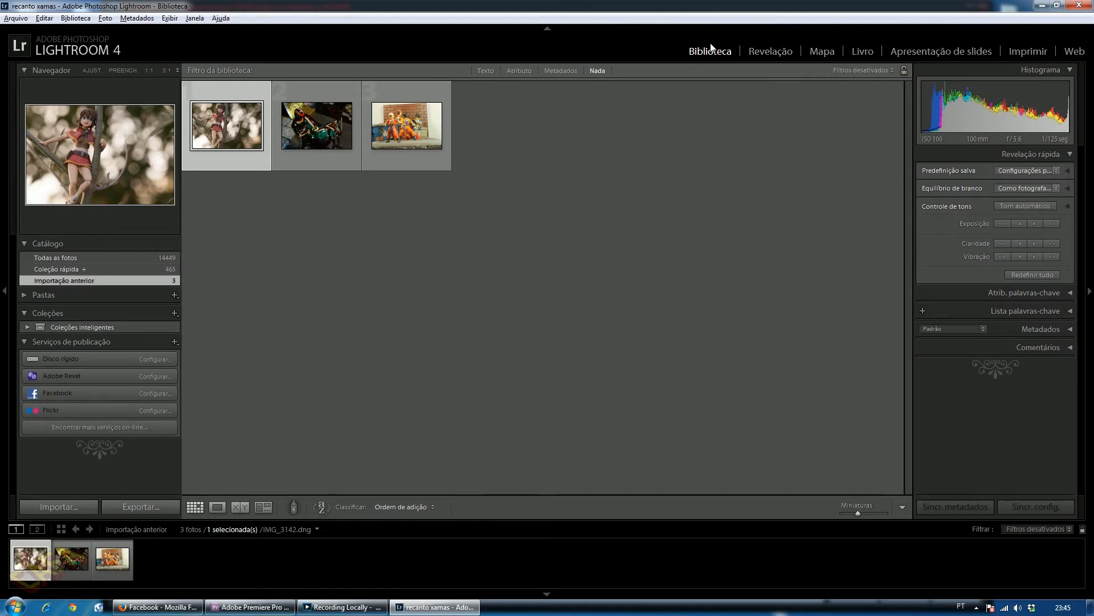
# - Open IMG_3142.dng for developing and set its white balance Temp to 5030
pyautogui.click(758, 52)
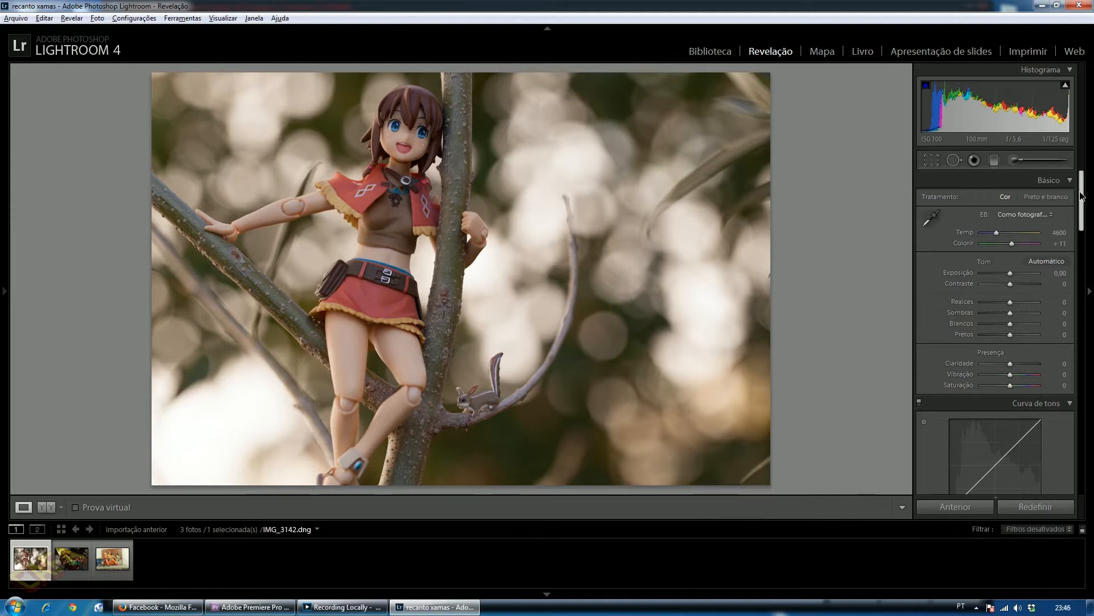
pyautogui.moveTo(1082, 197)
pyautogui.mouseDown()
pyautogui.moveTo(1082, 307)
pyautogui.moveTo(1082, 190)
pyautogui.mouseUp()
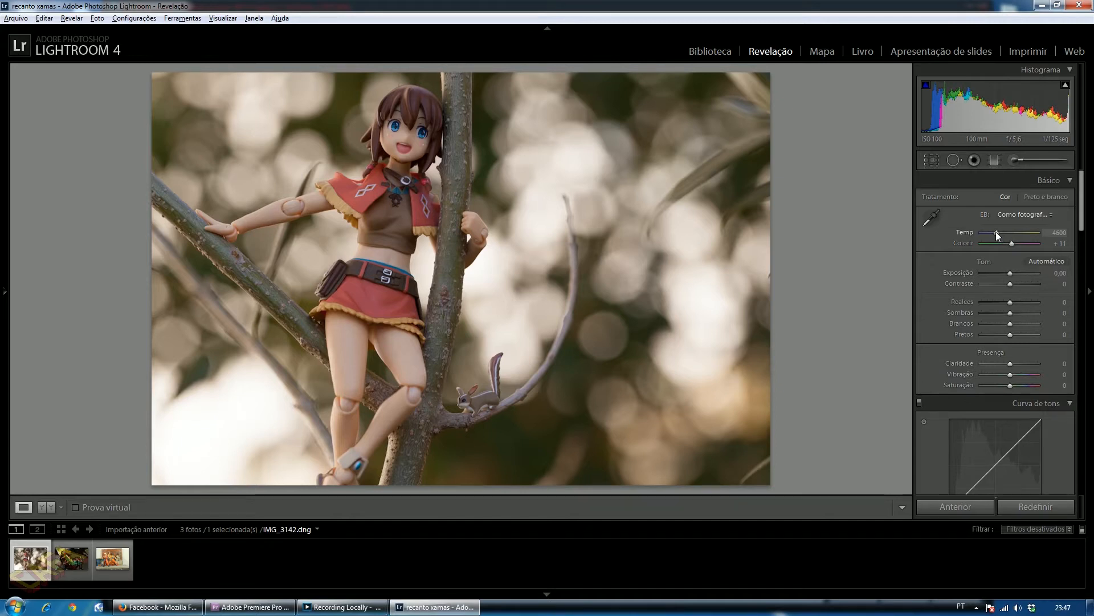
pyautogui.moveTo(997, 232); pyautogui.dragTo(998, 232)
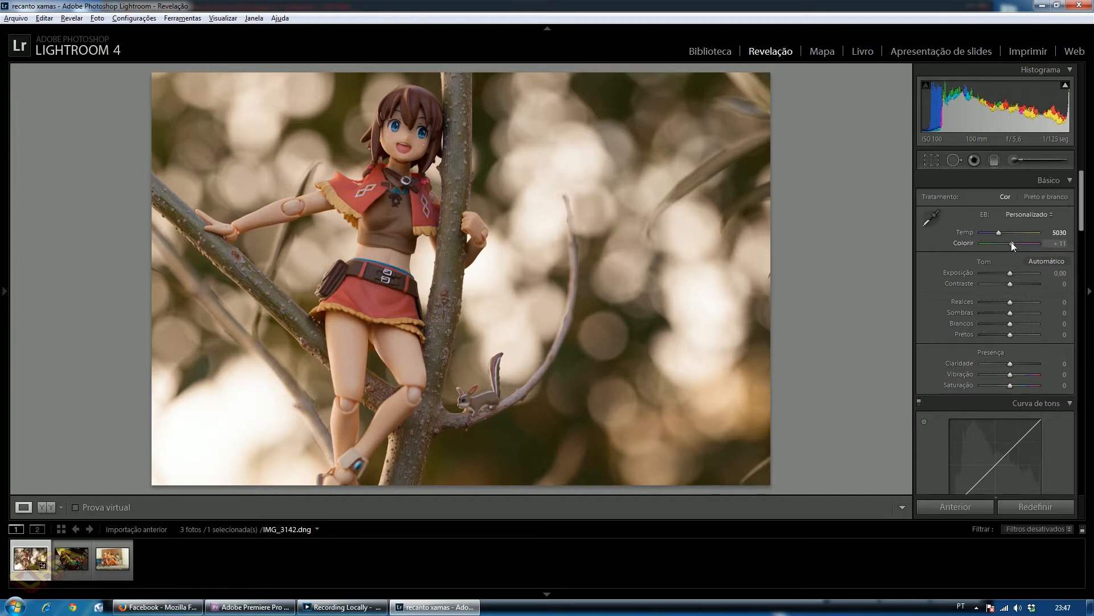
# - Try a Colorir tint of +41 on the photo, and undo it
pyautogui.moveTo(1011, 241)
pyautogui.mouseDown()
pyautogui.moveTo(1001, 241)
pyautogui.moveTo(1017, 241)
pyautogui.mouseUp()
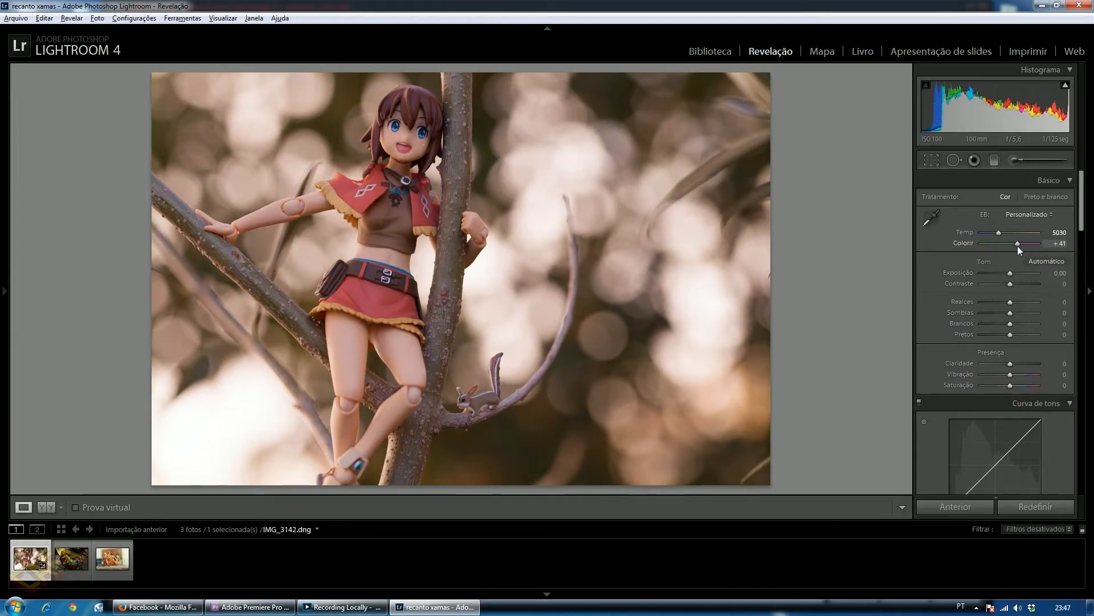
pyautogui.hotkey('ctrl', 'z')
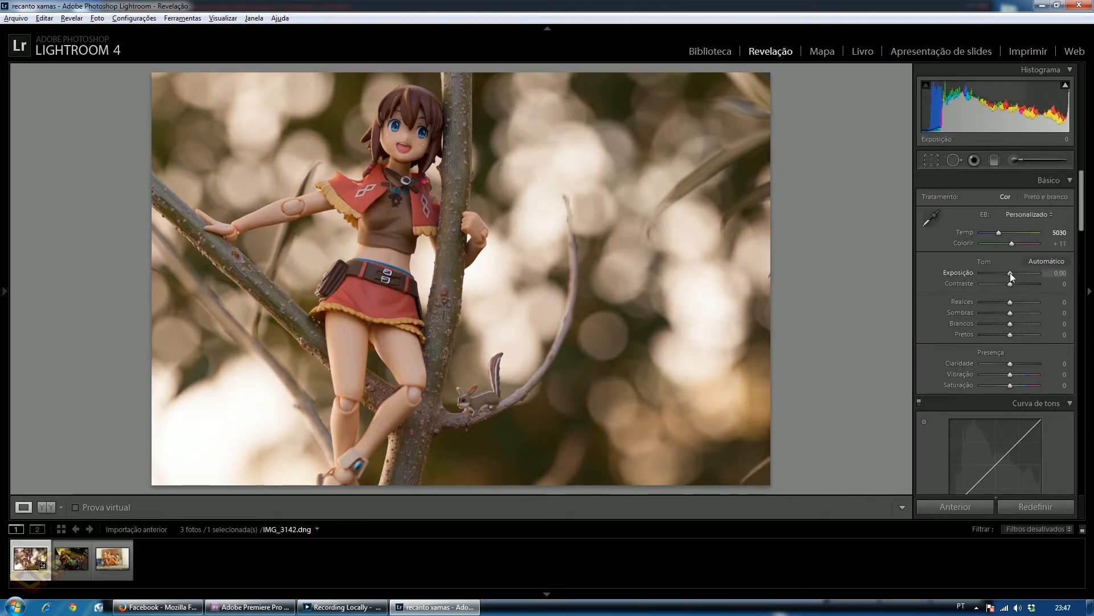
# - Try an exposure change and undo it, and set Contraste to +25
pyautogui.moveTo(1010, 272)
pyautogui.mouseDown()
pyautogui.moveTo(1031, 268)
pyautogui.moveTo(990, 272)
pyautogui.moveTo(1021, 282)
pyautogui.mouseUp()
pyautogui.hotkey('ctrl', 'z')
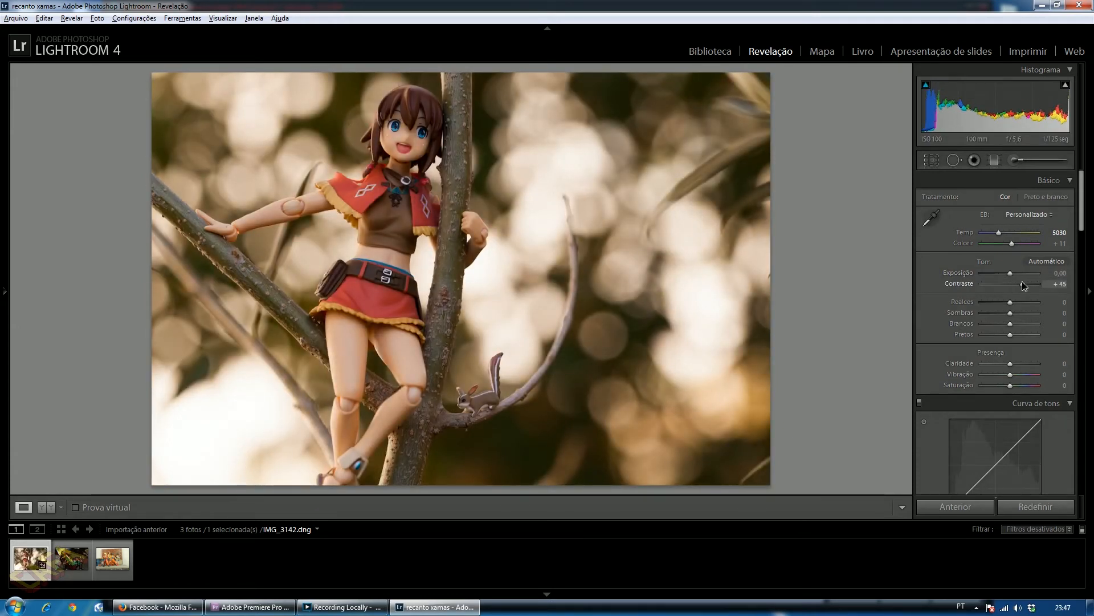
pyautogui.moveTo(1021, 285)
pyautogui.mouseDown()
pyautogui.moveTo(992, 285)
pyautogui.moveTo(1017, 282)
pyautogui.mouseUp()
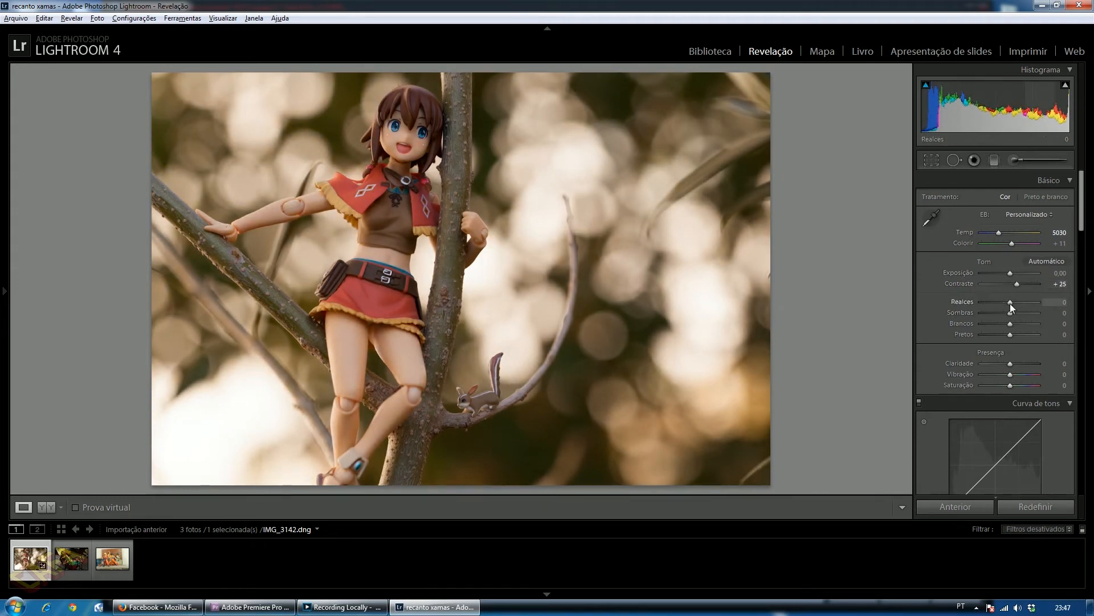
# - Try lowering Realces to -100, and undo the change
pyautogui.moveTo(1010, 303); pyautogui.dragTo(970, 304)
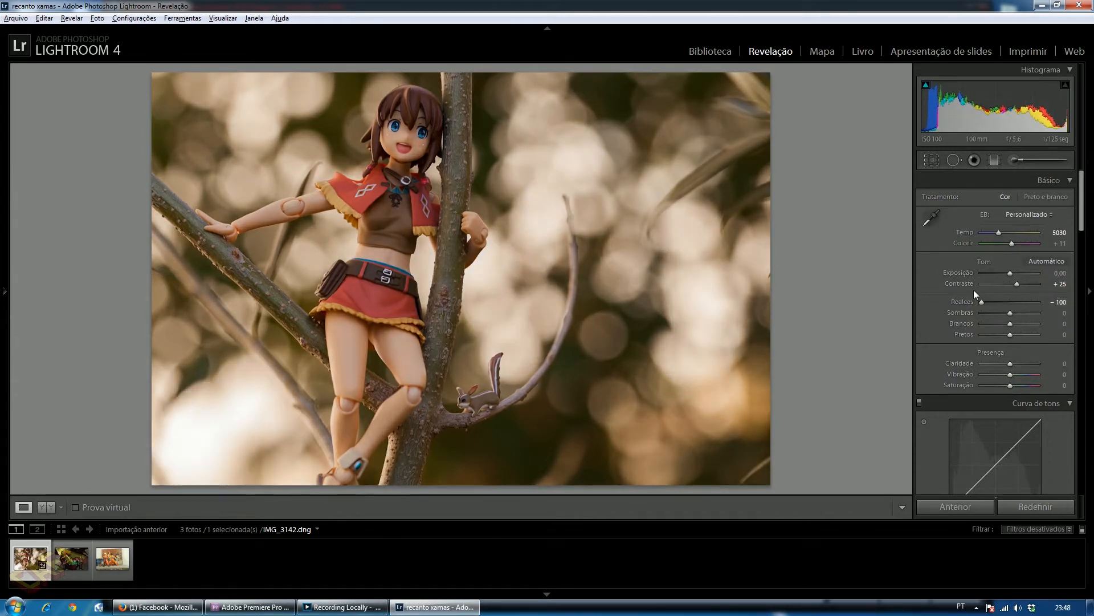
pyautogui.hotkey('ctrl', 'z')
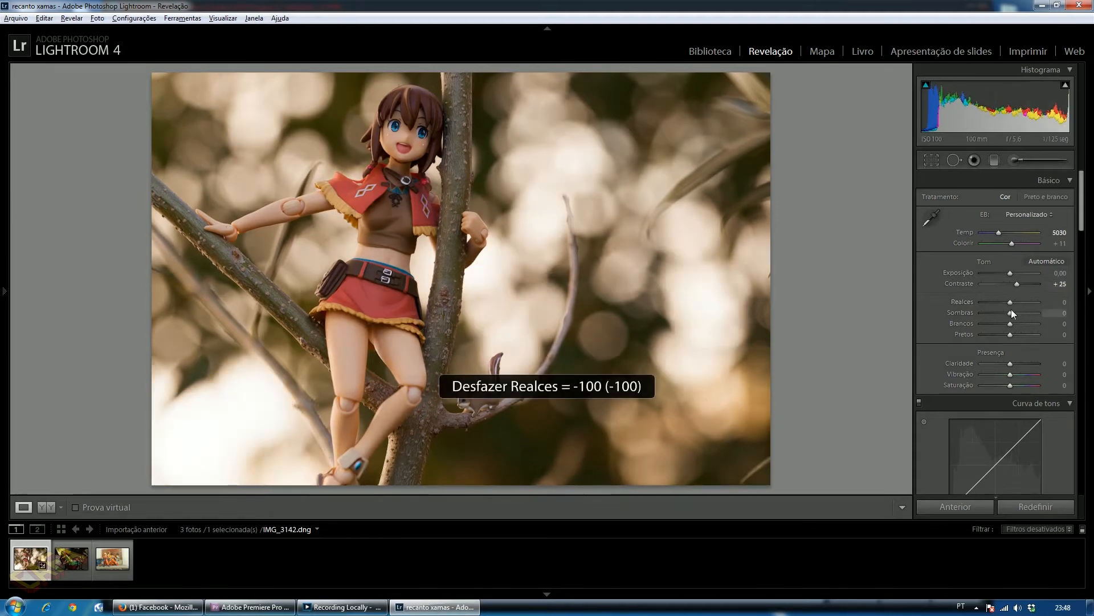
# - Test Sombras at +31 and -100, undo the darkening, and set Sombras to +33
pyautogui.moveTo(1011, 313); pyautogui.dragTo(1020, 317)
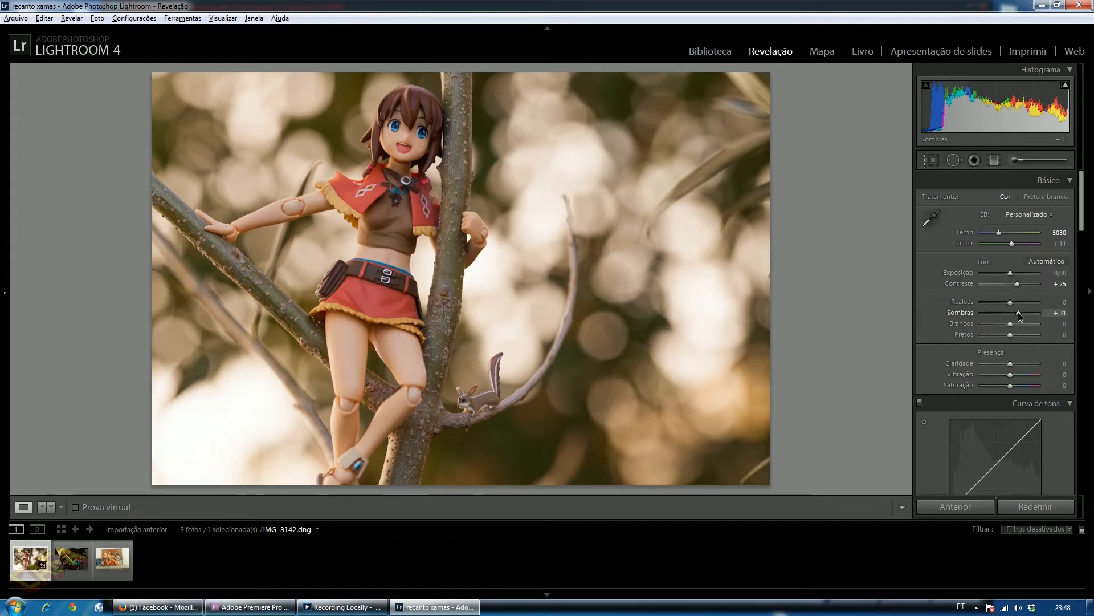
pyautogui.moveTo(1020, 315); pyautogui.dragTo(977, 313)
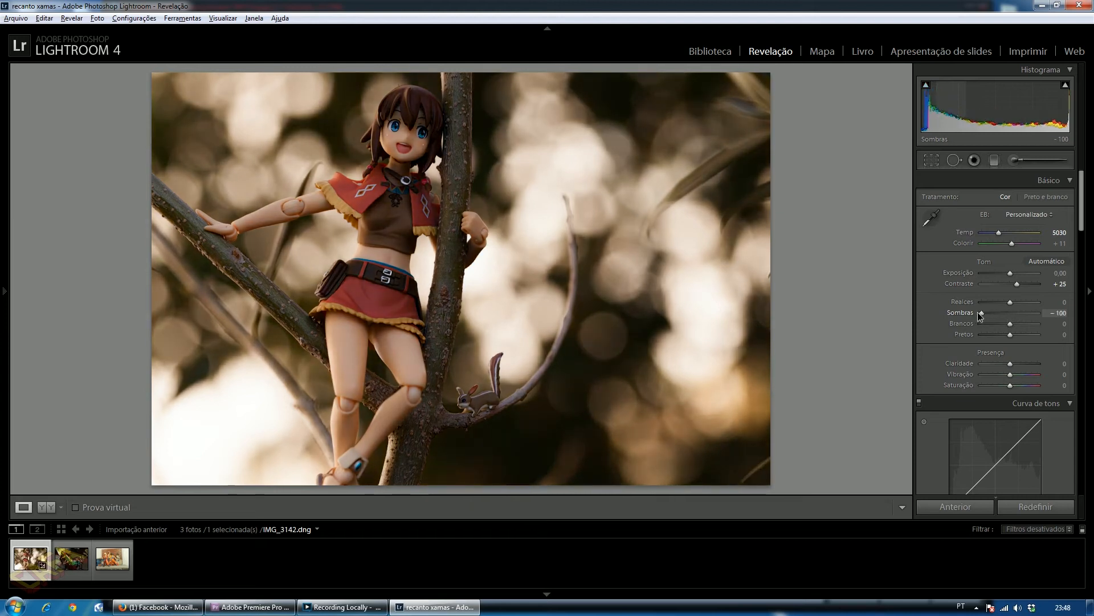
pyautogui.hotkey('ctrl', 'z')
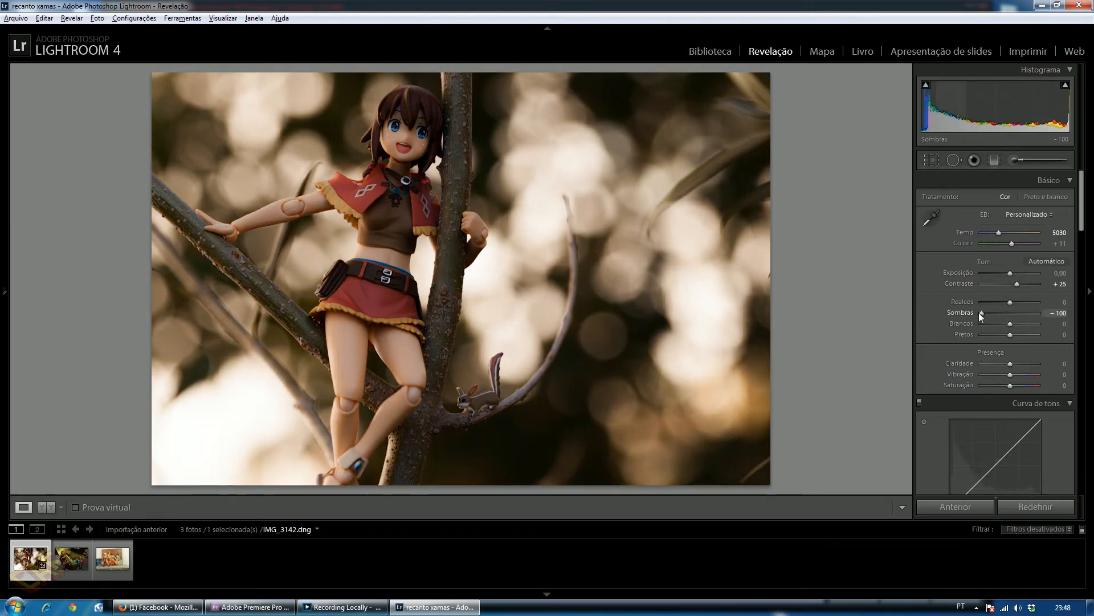
pyautogui.moveTo(1010, 316); pyautogui.dragTo(1018, 312)
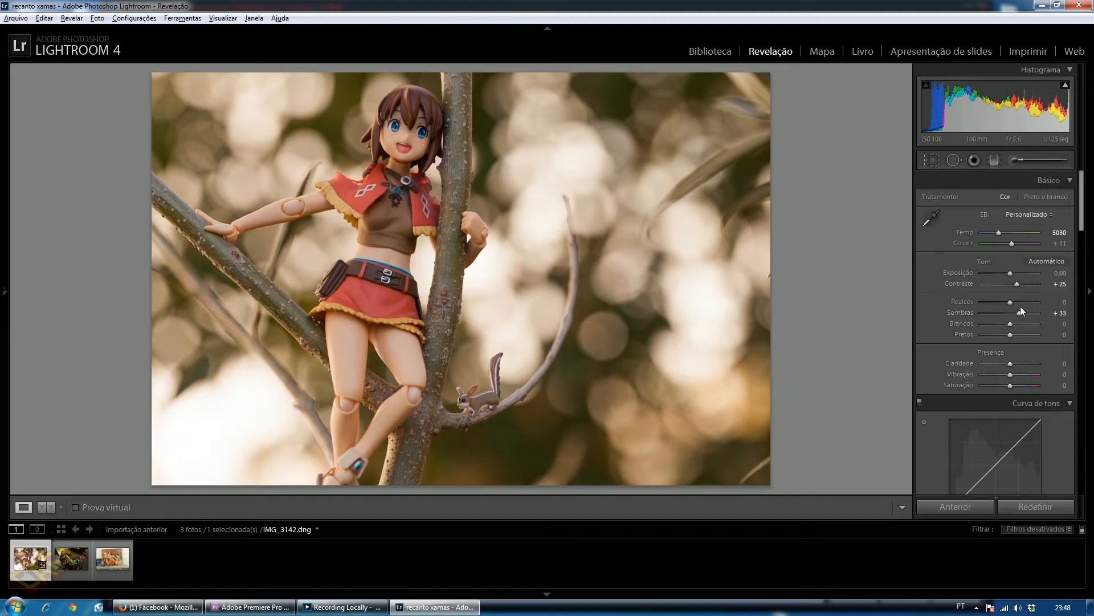
# - Try Brancos at -100 and Pretos at +88, resetting each to 0
pyautogui.moveTo(1009, 323); pyautogui.dragTo(975, 327)
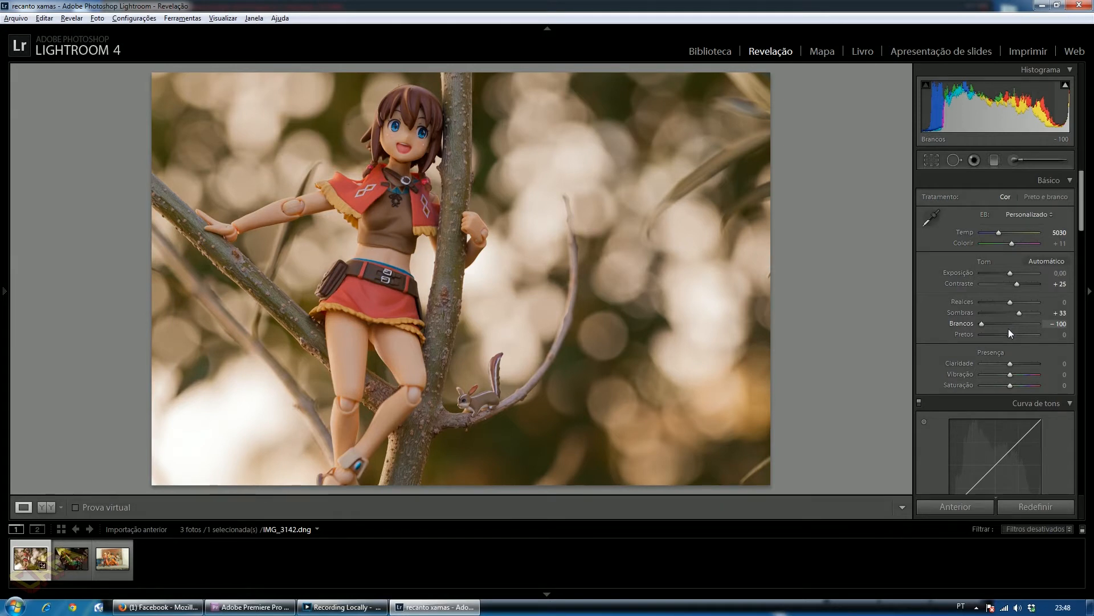
pyautogui.hotkey('ctrl', 'z')
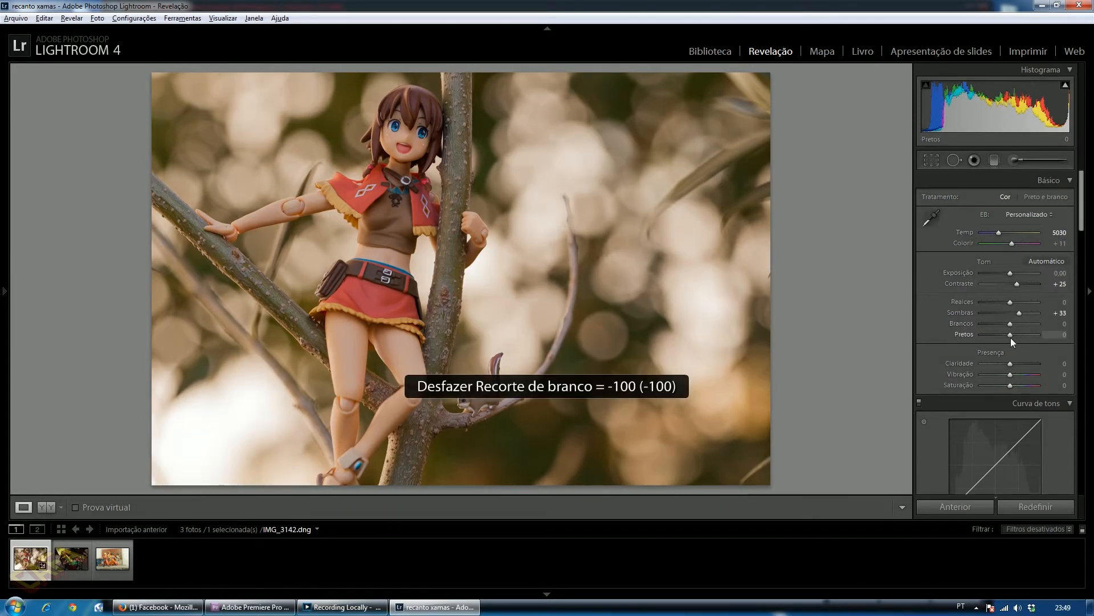
pyautogui.click(1010, 335)
pyautogui.moveTo(1010, 336)
pyautogui.mouseDown()
pyautogui.moveTo(959, 337)
pyautogui.moveTo(1026, 336)
pyautogui.mouseUp()
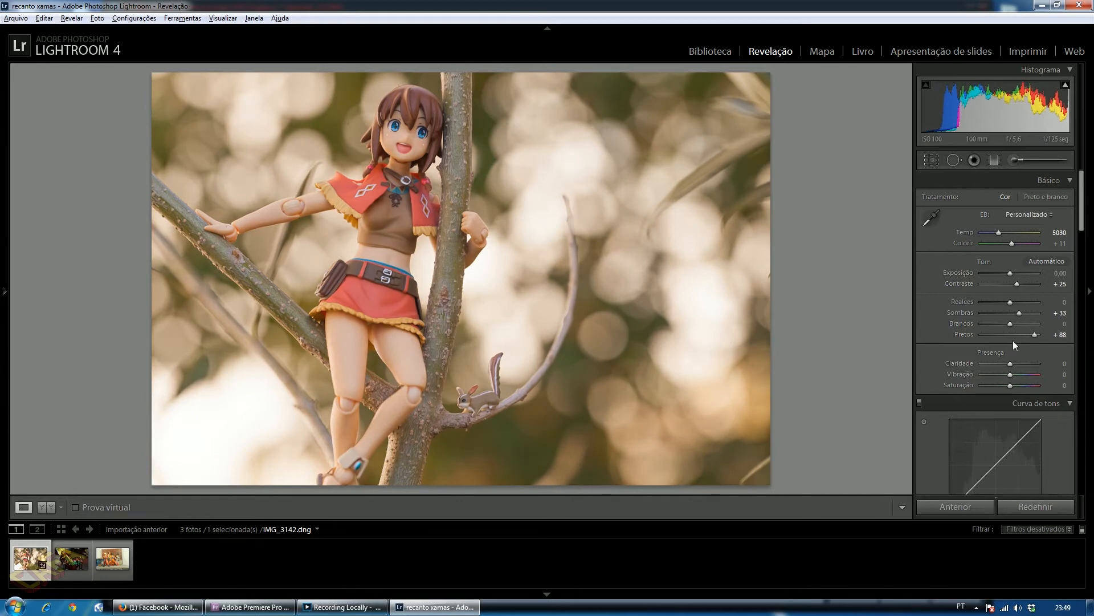
pyautogui.doubleClick(1013, 340)
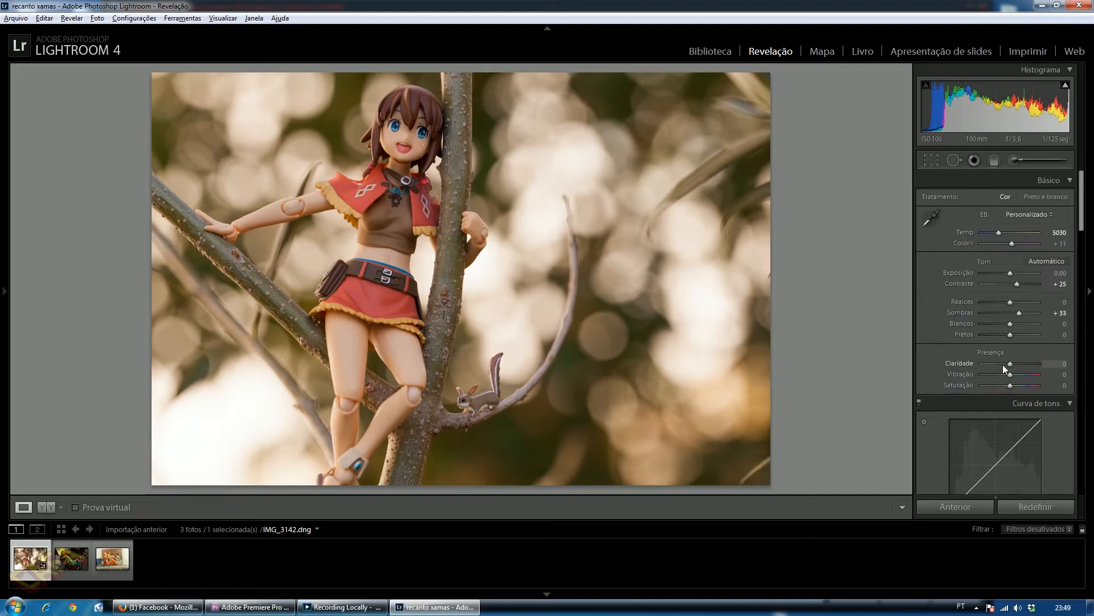
# - Set the photo's Claridade to +17 and Vibração to +23
pyautogui.moveTo(1009, 362); pyautogui.dragTo(1019, 366)
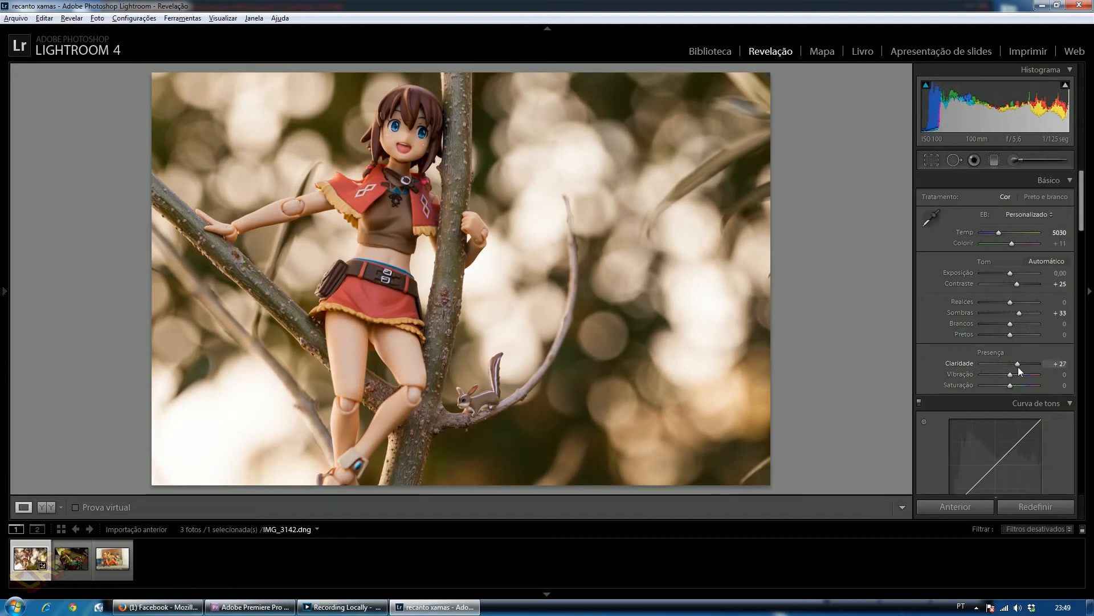
pyautogui.moveTo(1018, 364)
pyautogui.mouseDown()
pyautogui.moveTo(1049, 363)
pyautogui.moveTo(965, 363)
pyautogui.moveTo(966, 352)
pyautogui.moveTo(986, 364)
pyautogui.moveTo(975, 364)
pyautogui.moveTo(1017, 364)
pyautogui.mouseUp()
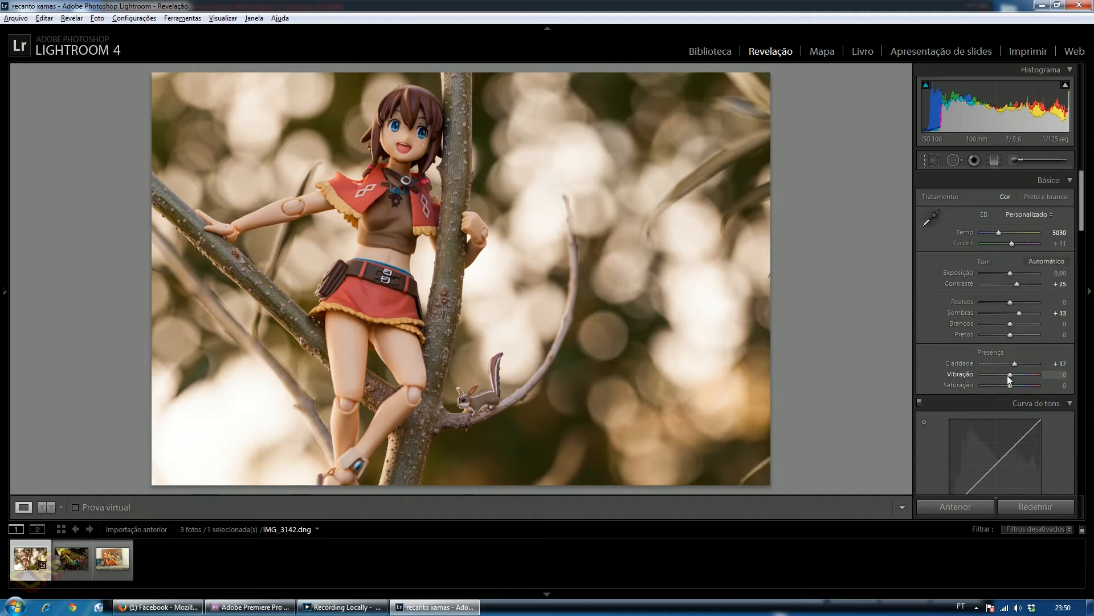
pyautogui.moveTo(1010, 375); pyautogui.dragTo(1016, 378)
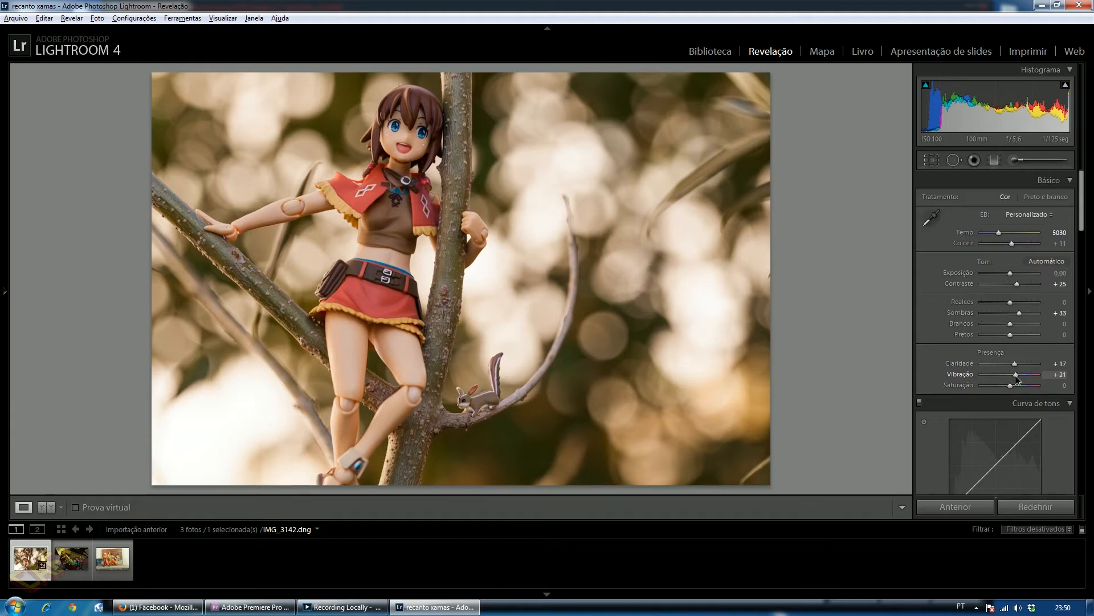
pyautogui.moveTo(1016, 380); pyautogui.dragTo(1017, 380)
# - Adjust the Realces region of the tone curve
pyautogui.scroll(-3, 963, 232)
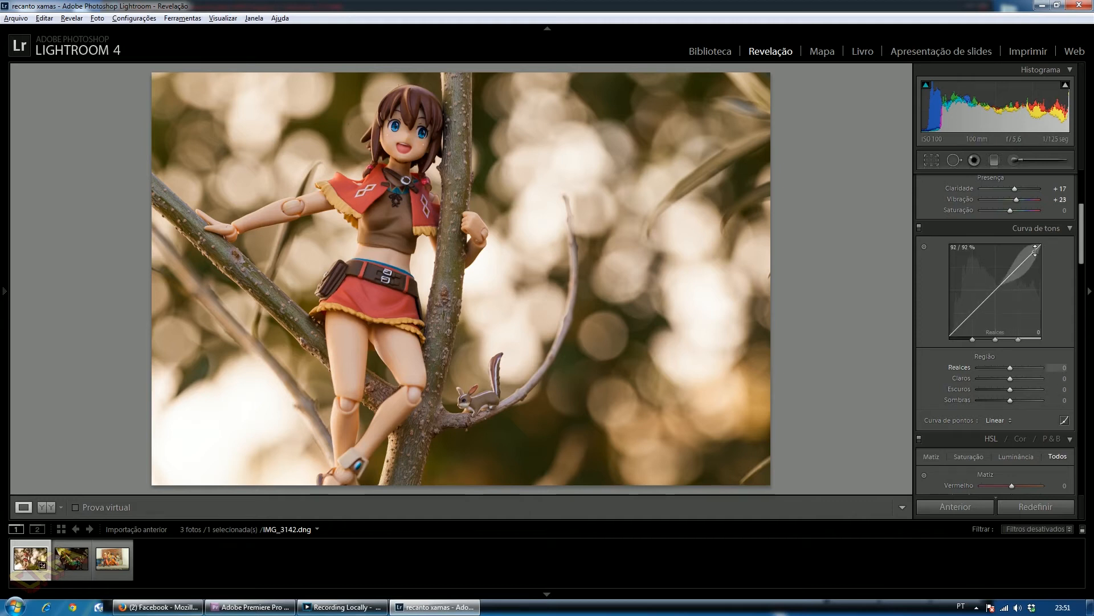
pyautogui.moveTo(1034, 251); pyautogui.dragTo(1087, 290)
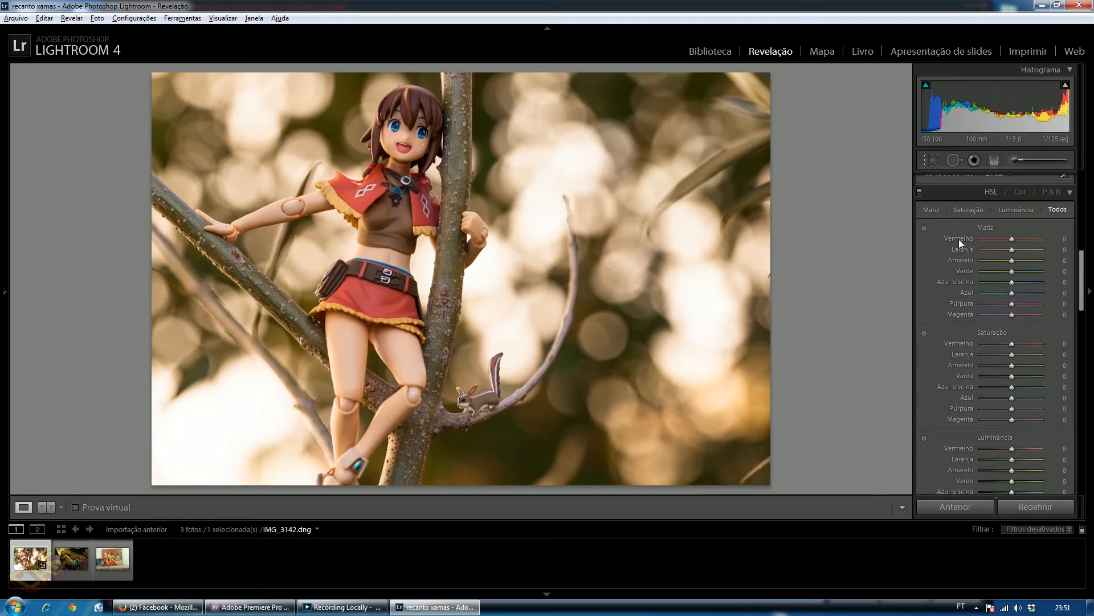
# - Try a slight shift of the Vermelho hue, and set the Vermelho saturation to +39 in HSL
pyautogui.scroll(-2, 1084, 278)
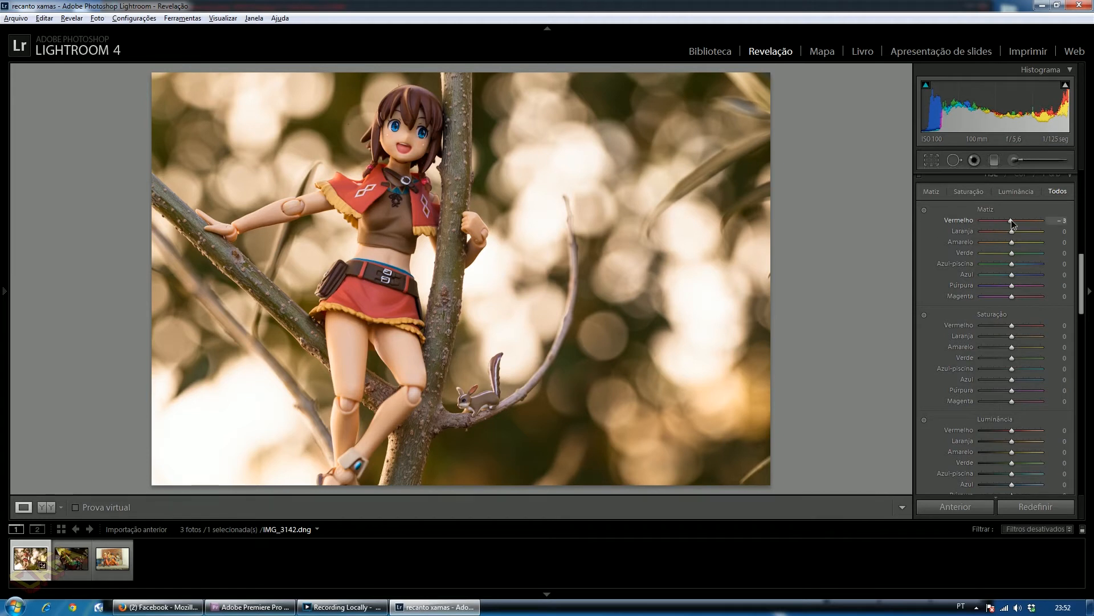
pyautogui.moveTo(1008, 220)
pyautogui.mouseDown()
pyautogui.moveTo(977, 220)
pyautogui.moveTo(1031, 221)
pyautogui.moveTo(1012, 220)
pyautogui.mouseUp()
pyautogui.scroll(-2, 1010, 218)
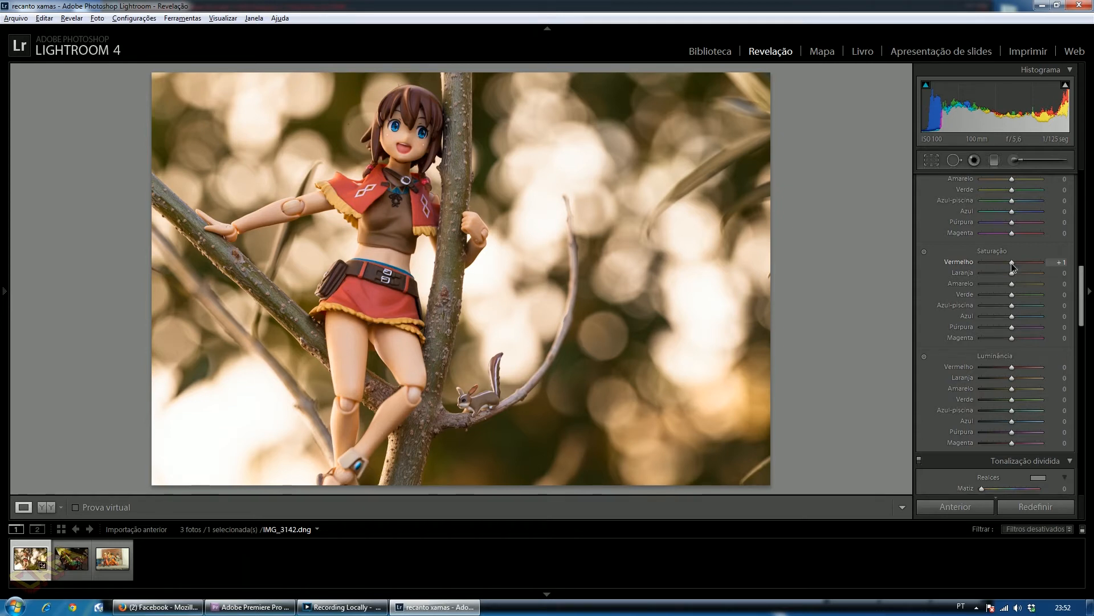
pyautogui.moveTo(1012, 267)
pyautogui.mouseDown()
pyautogui.moveTo(958, 262)
pyautogui.moveTo(1020, 264)
pyautogui.mouseUp()
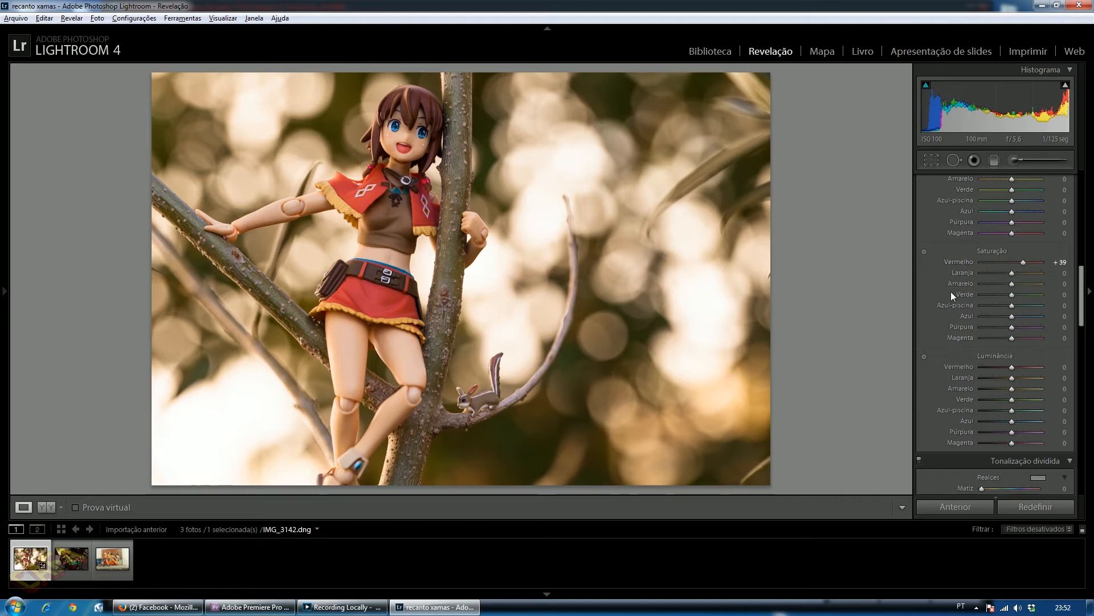
# - Test the Vermelho luminance at -100, and raise it to about +18
pyautogui.scroll(-3, 993, 285)
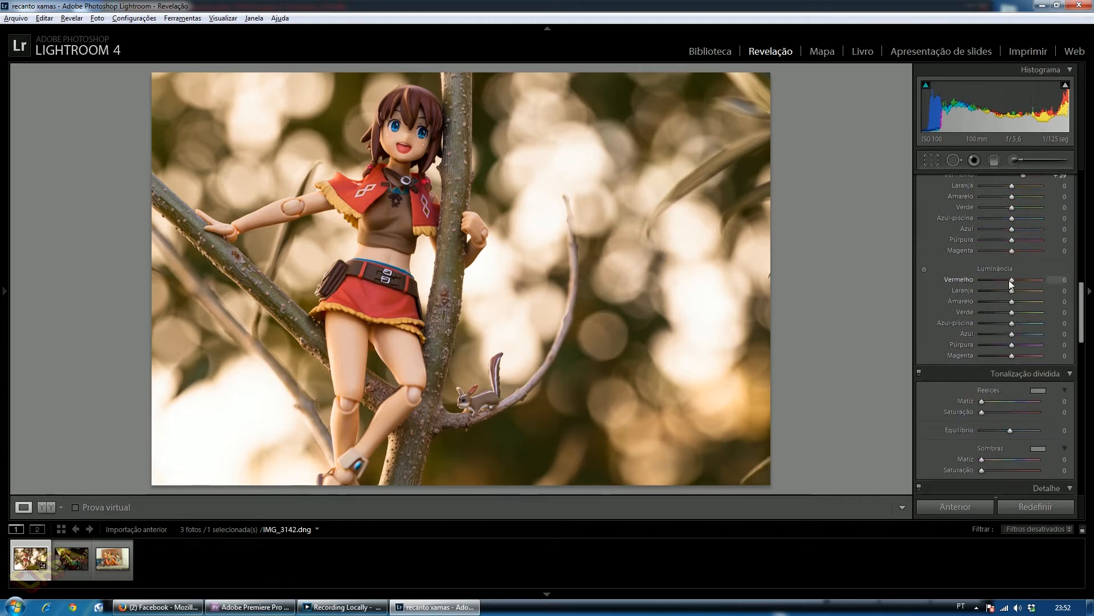
pyautogui.moveTo(1011, 281); pyautogui.dragTo(981, 280)
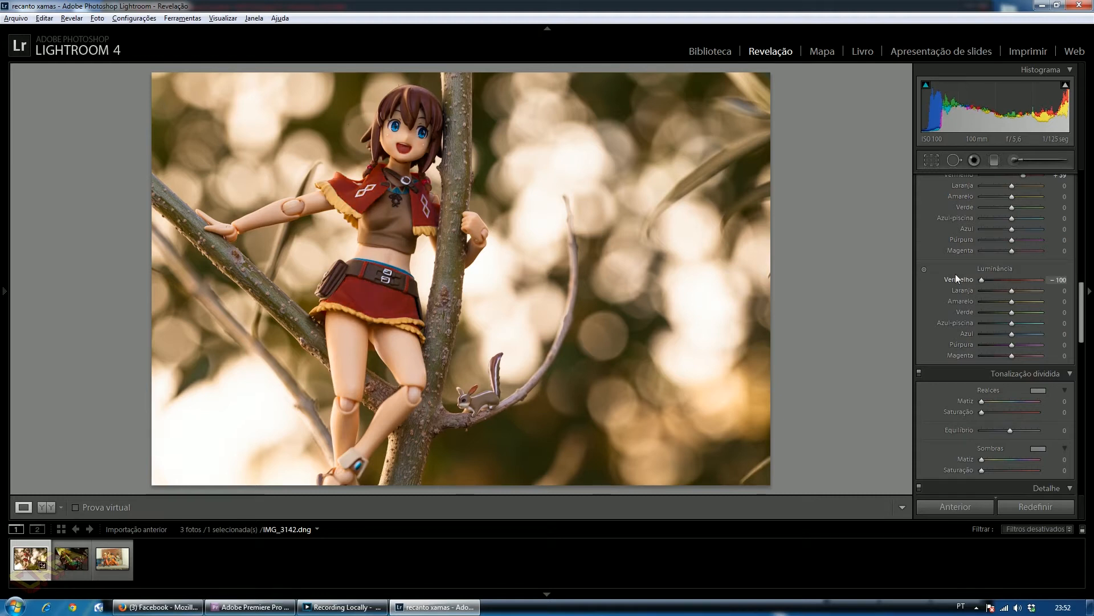
pyautogui.moveTo(983, 281); pyautogui.dragTo(1035, 280)
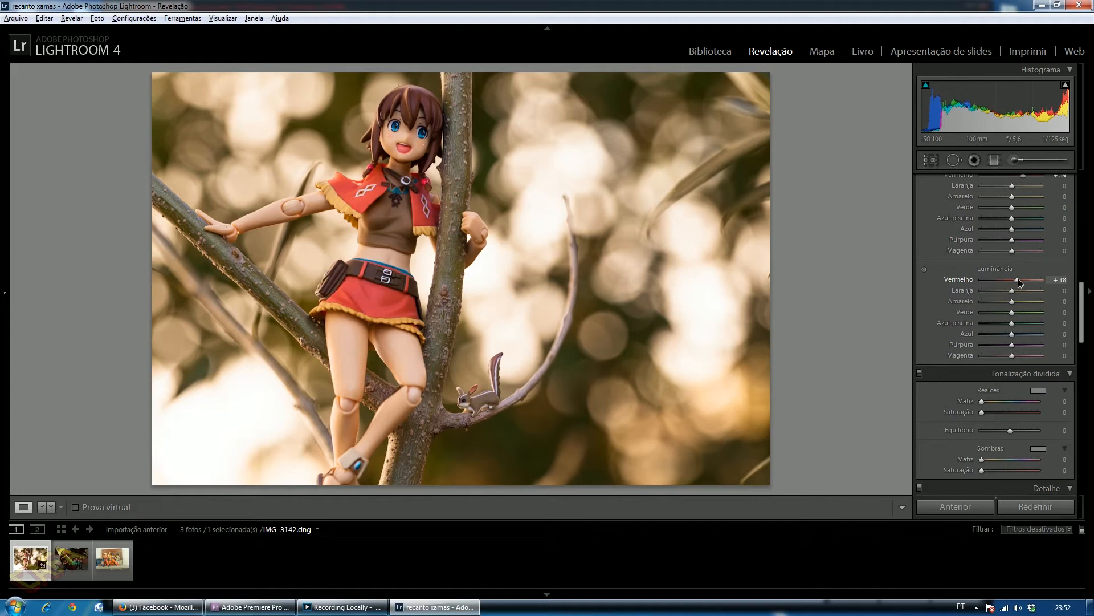
# - Try a blue highlight tint in split toning with hue 239 and saturation 71
pyautogui.scroll(-3, 1012, 256)
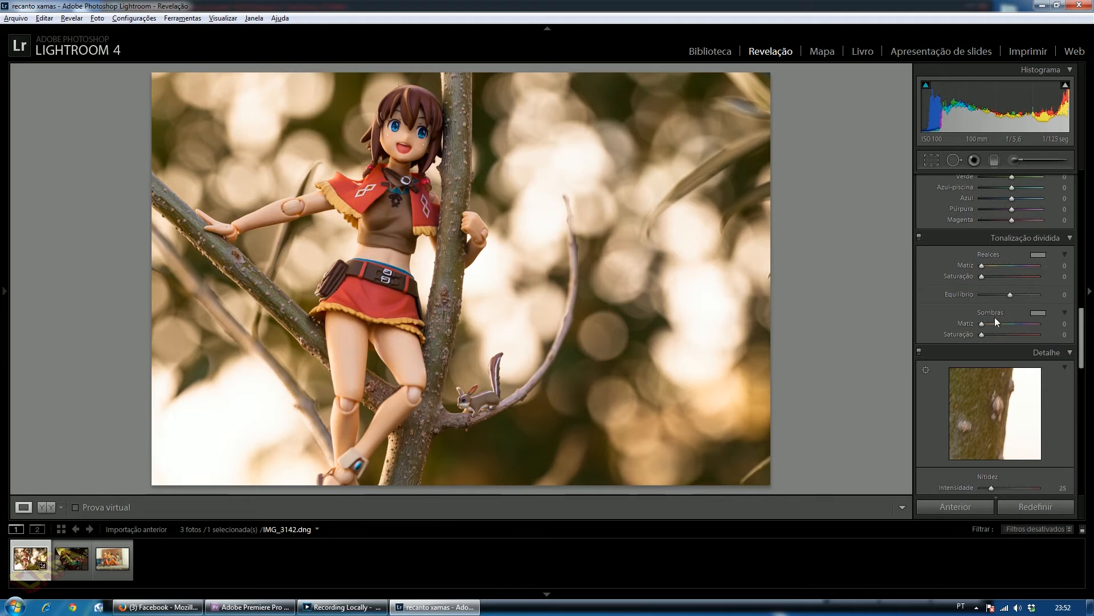
pyautogui.click(1037, 254)
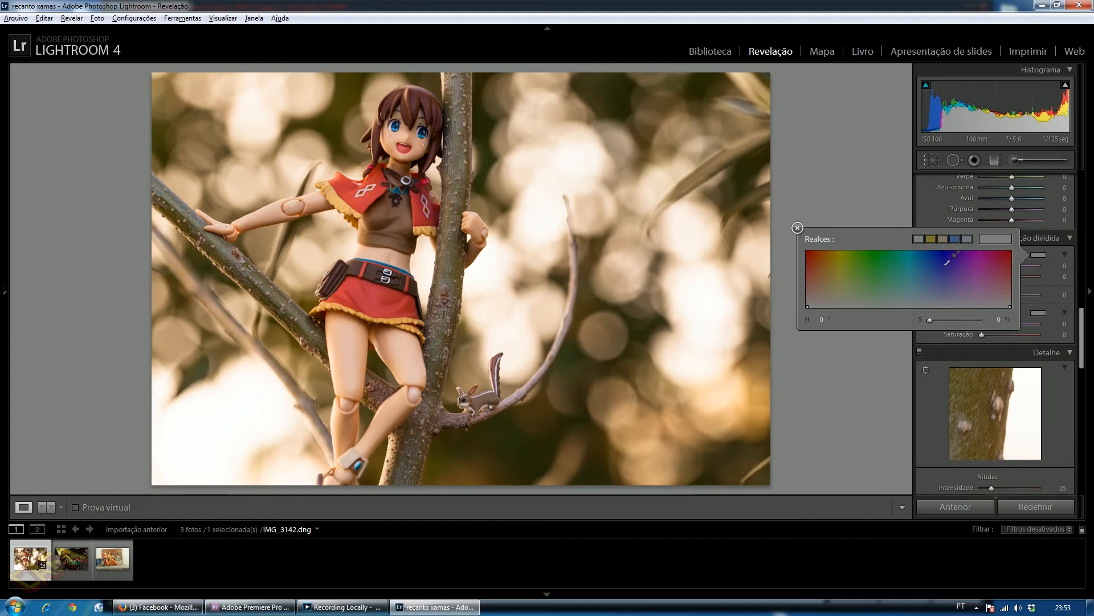
pyautogui.click(943, 266)
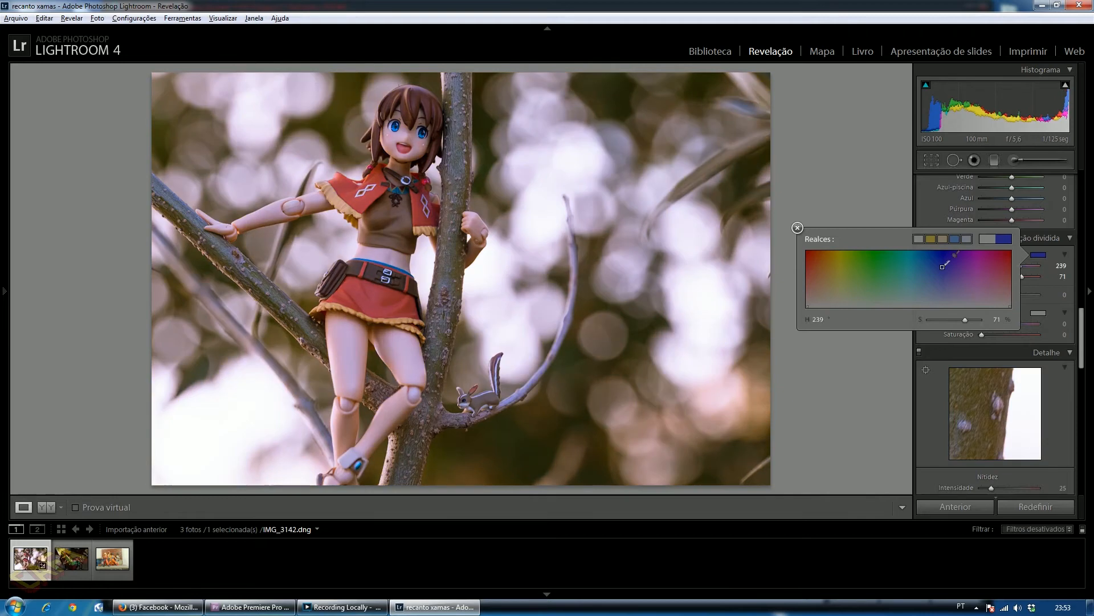
pyautogui.moveTo(944, 265); pyautogui.dragTo(943, 252)
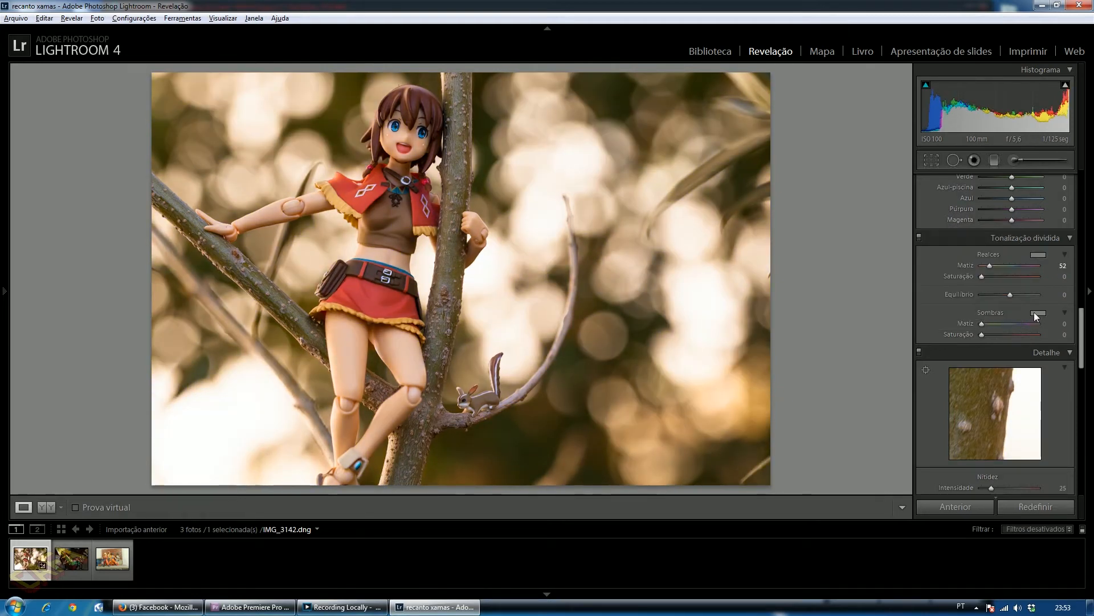
# - Try a warm orange shadow tint in split toning with hue 20 and saturation 24
pyautogui.click(1035, 314)
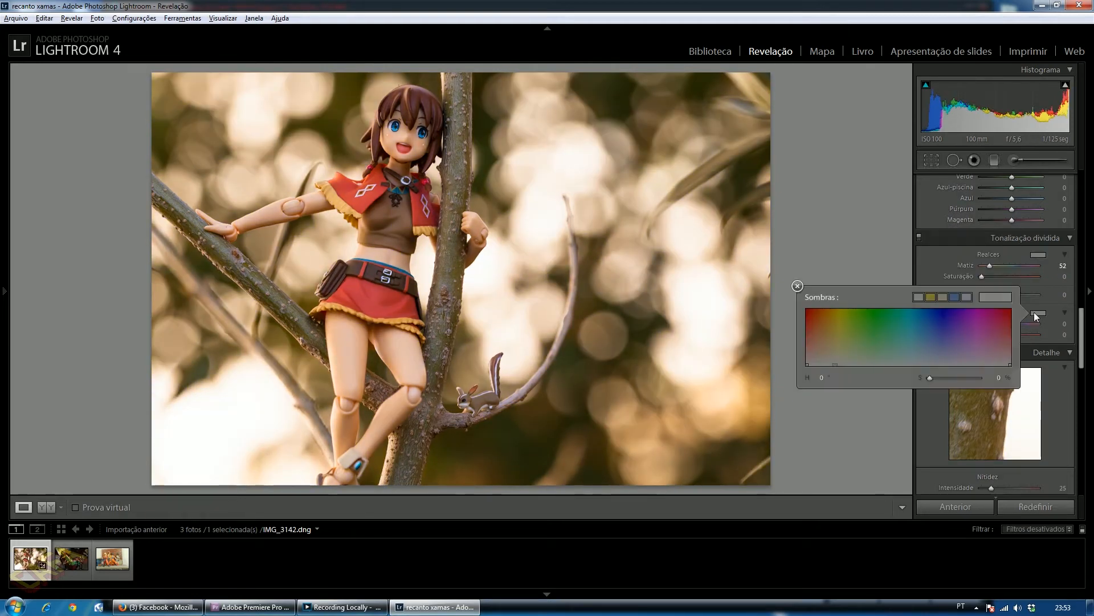
pyautogui.click(941, 342)
pyautogui.moveTo(941, 342); pyautogui.dragTo(817, 352)
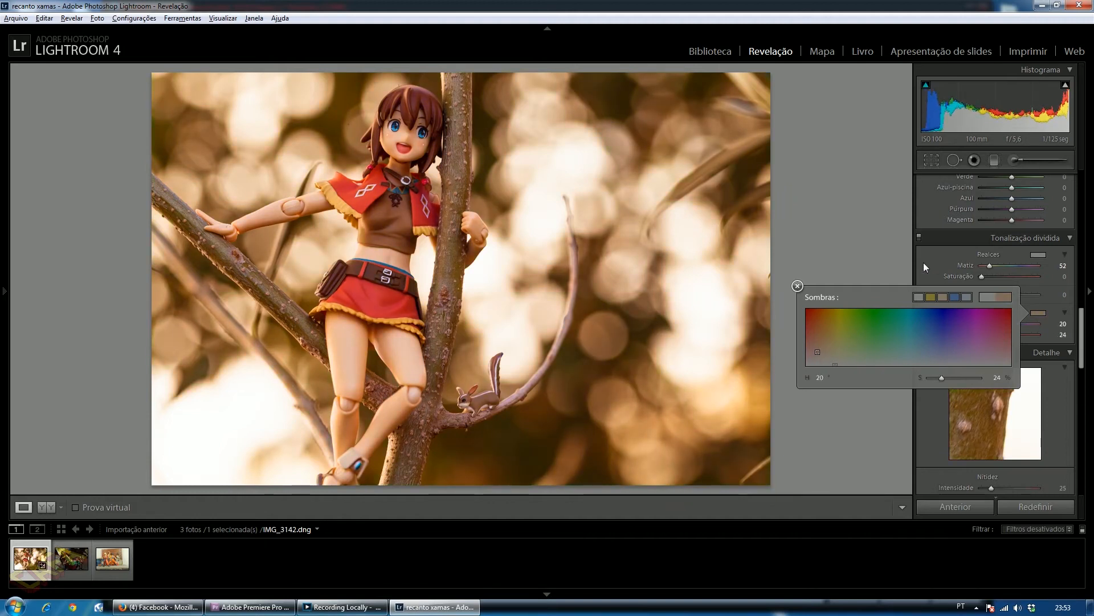
pyautogui.click(923, 266)
# - Set the sharpening Intensidade to 123, using a close-up of the figure's face to judge the effect
pyautogui.scroll(-3, 986, 339)
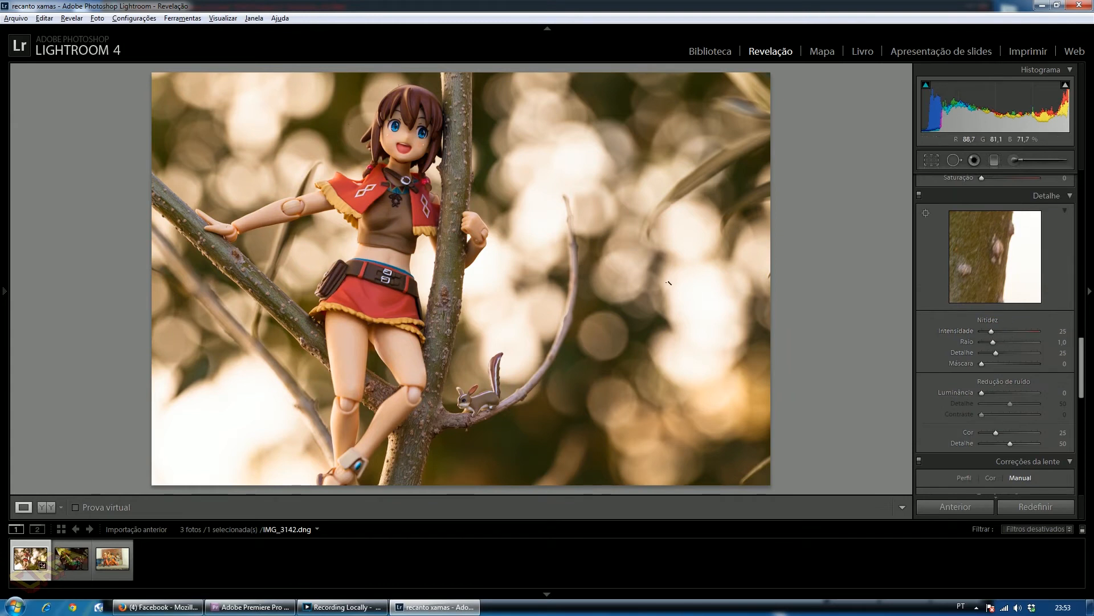
pyautogui.click(406, 143)
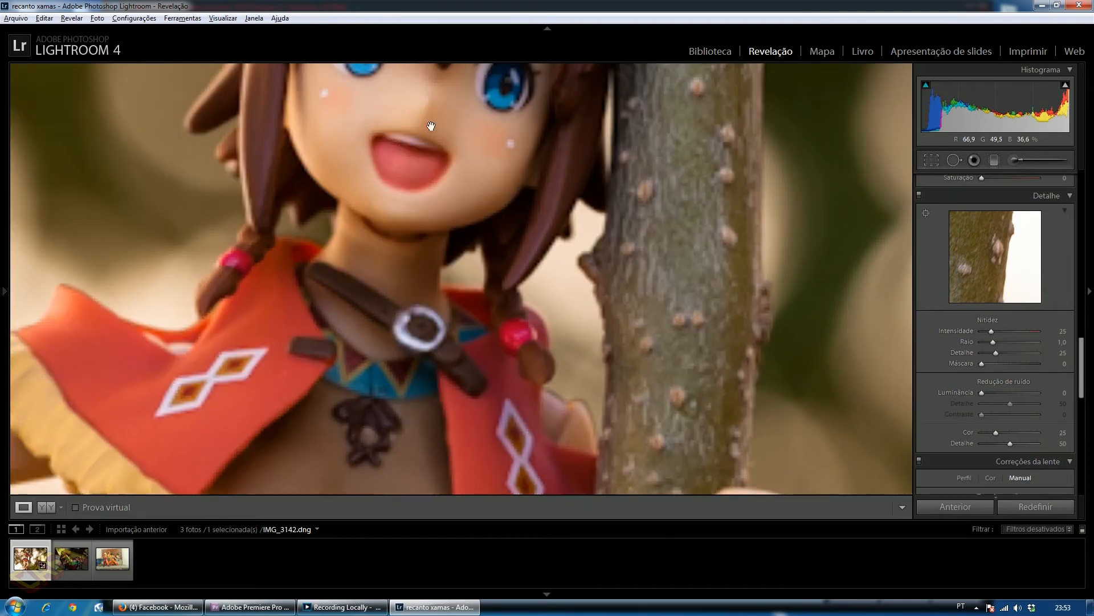
pyautogui.moveTo(431, 126); pyautogui.dragTo(427, 226)
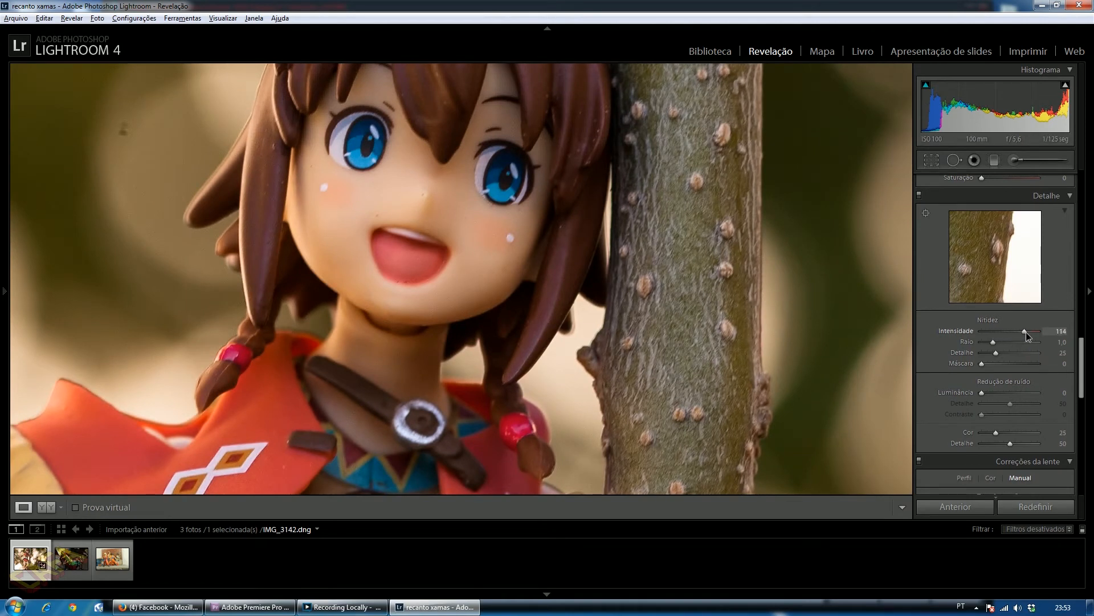
pyautogui.click(473, 210)
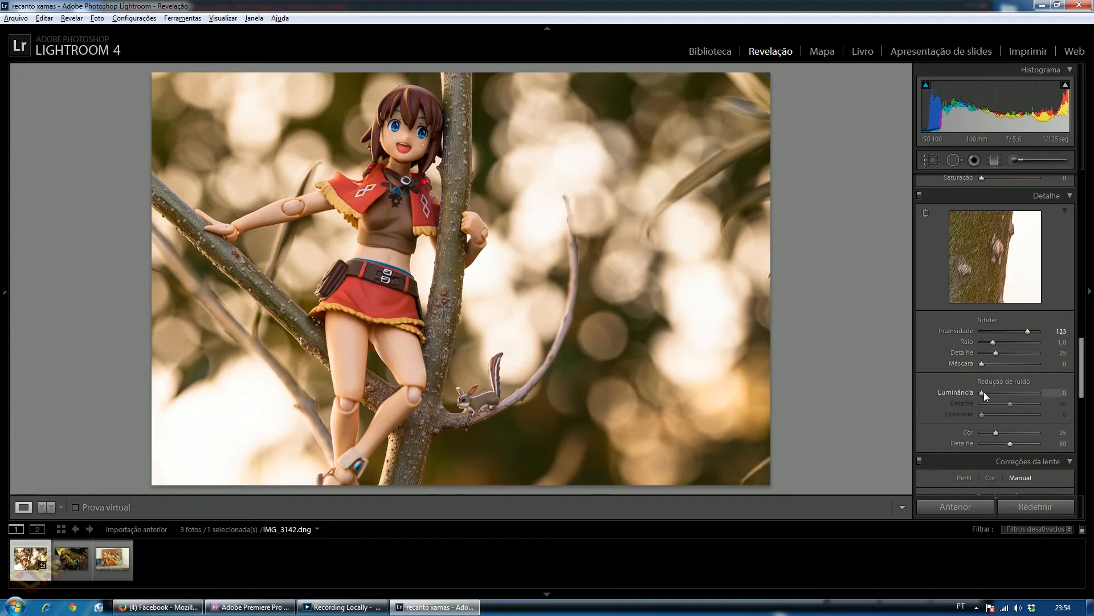
# - Try a stronger noise reduction Luminância, and reset it
pyautogui.scroll(-2, 1026, 392)
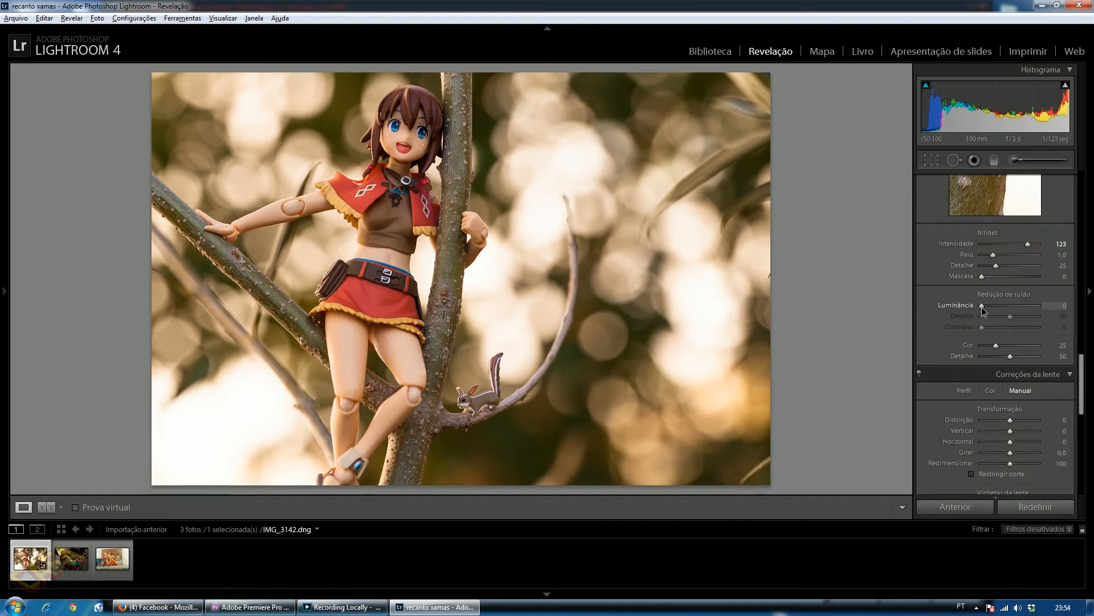
pyautogui.moveTo(982, 307); pyautogui.dragTo(1029, 305)
pyautogui.doubleClick(1008, 304)
# - Try the manual lens transformations Girar, Vertical at -100 and +100, and Horizontal at +94, and undo them
pyautogui.scroll(-3, 930, 306)
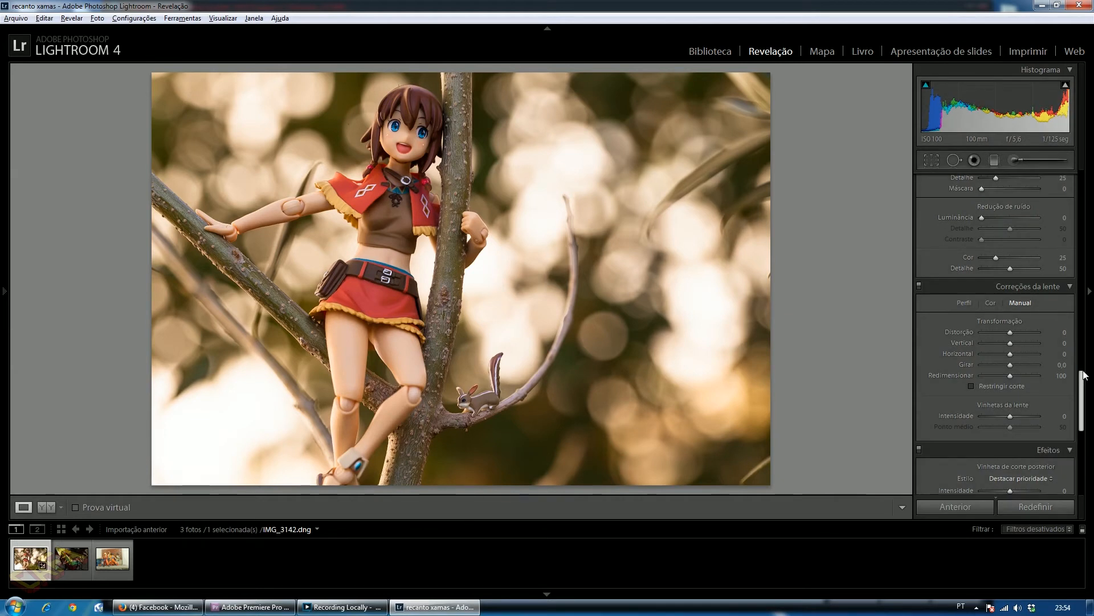
pyautogui.scroll(-2, 1026, 342)
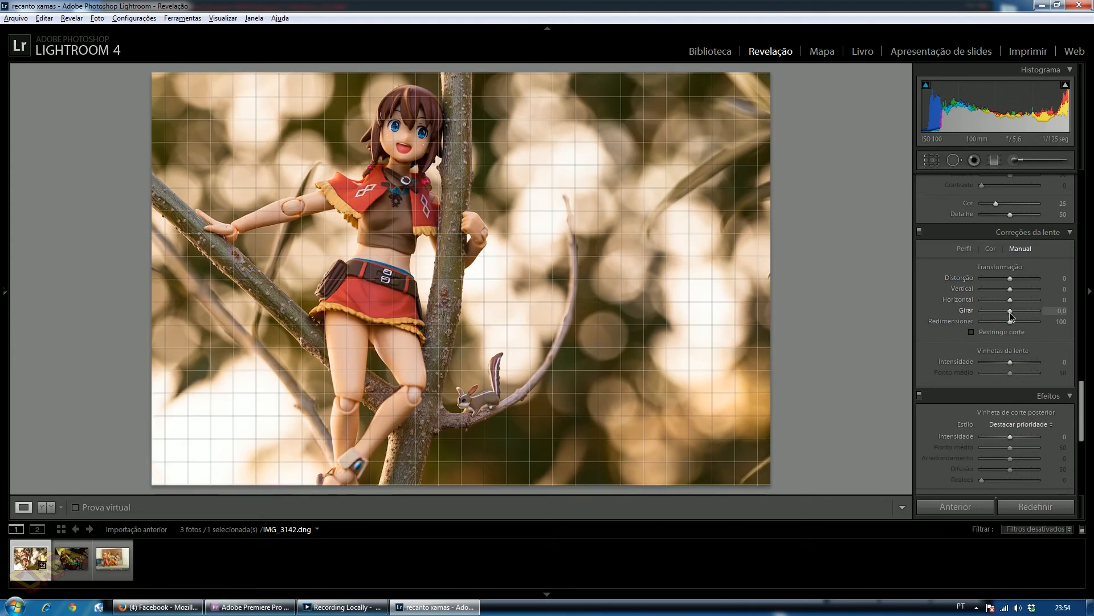
pyautogui.moveTo(1010, 312); pyautogui.dragTo(1043, 288)
pyautogui.hotkey('ctrl', 'z')
pyautogui.hotkey('ctrl', 'z')
pyautogui.hotkey('ctrl', 'z')
pyautogui.hotkey('ctrl', 'z')
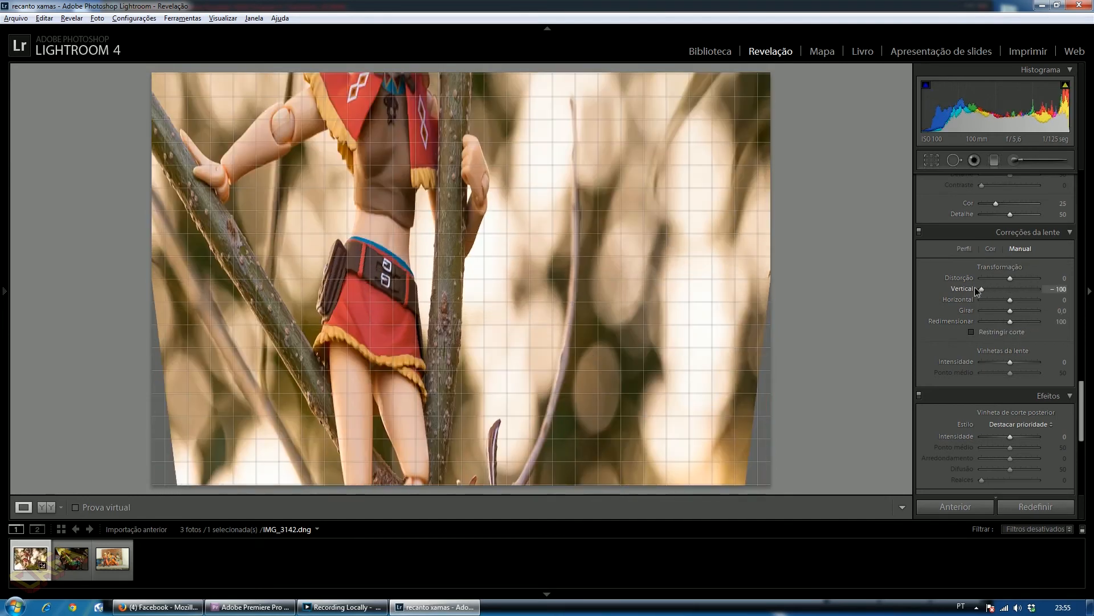
pyautogui.hotkey('ctrl', 'z')
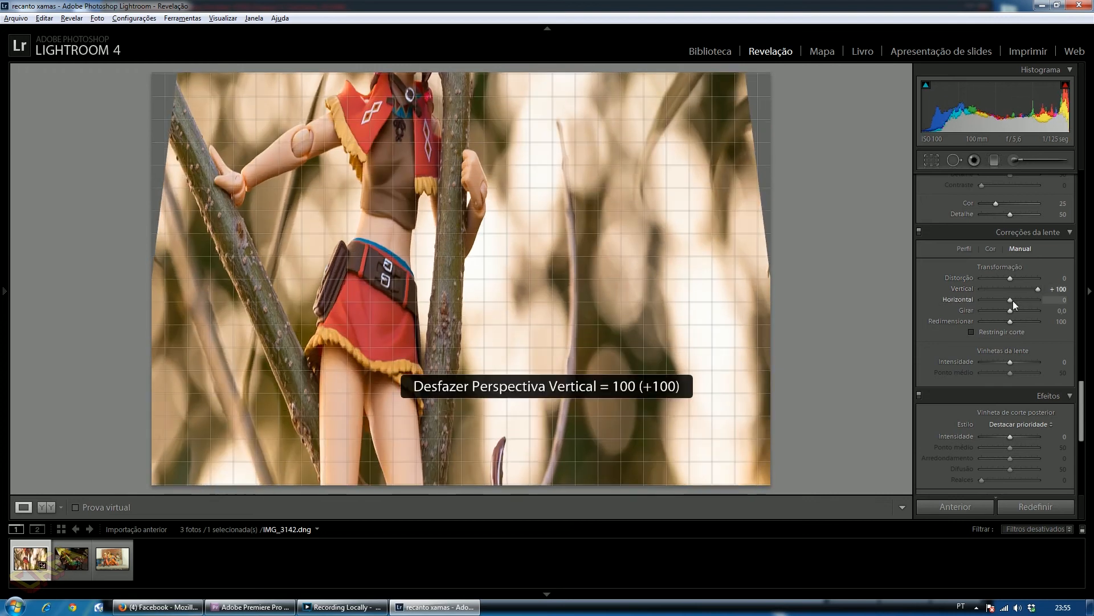
pyautogui.moveTo(1011, 300); pyautogui.dragTo(1038, 295)
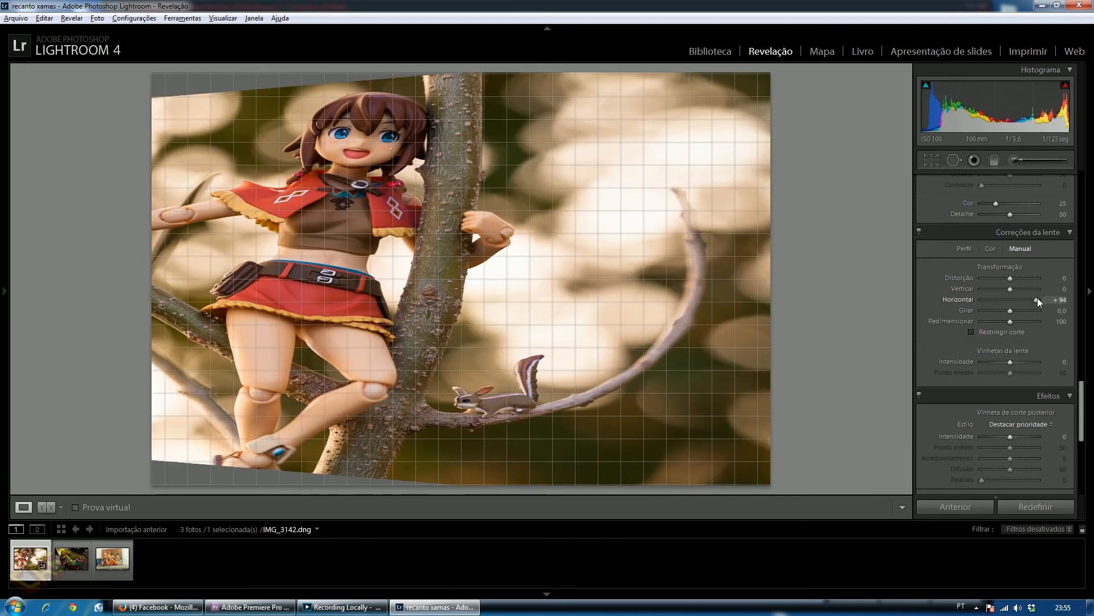
pyautogui.hotkey('ctrl', 'z')
# - Test the post-crop vignette Intensidade at -39 and +25, and bring it back to neutral
pyautogui.scroll(-3, 1004, 319)
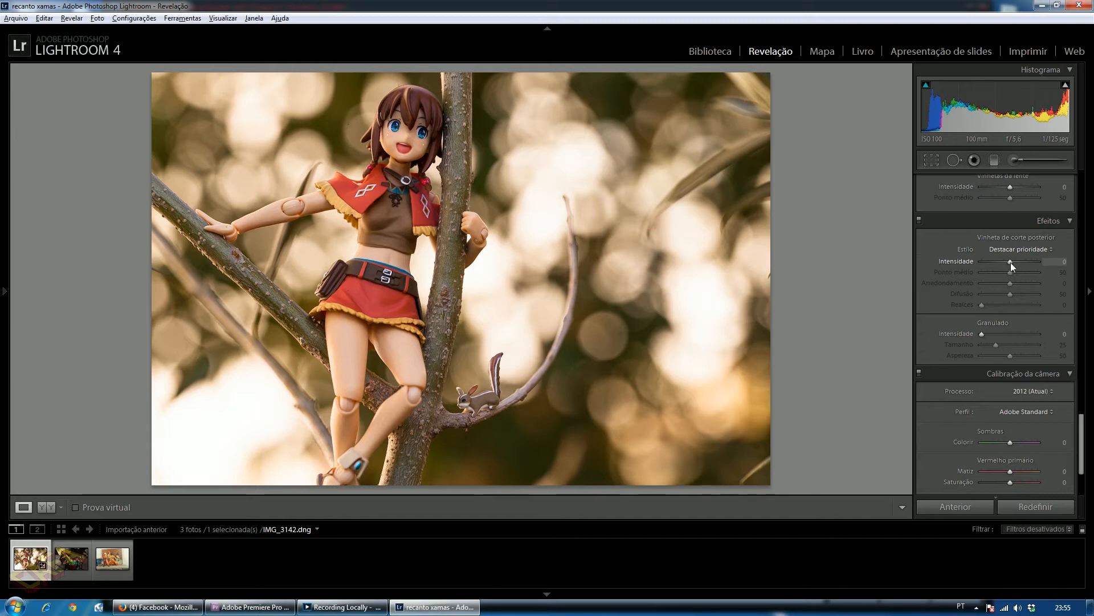
pyautogui.moveTo(1011, 261); pyautogui.dragTo(999, 262)
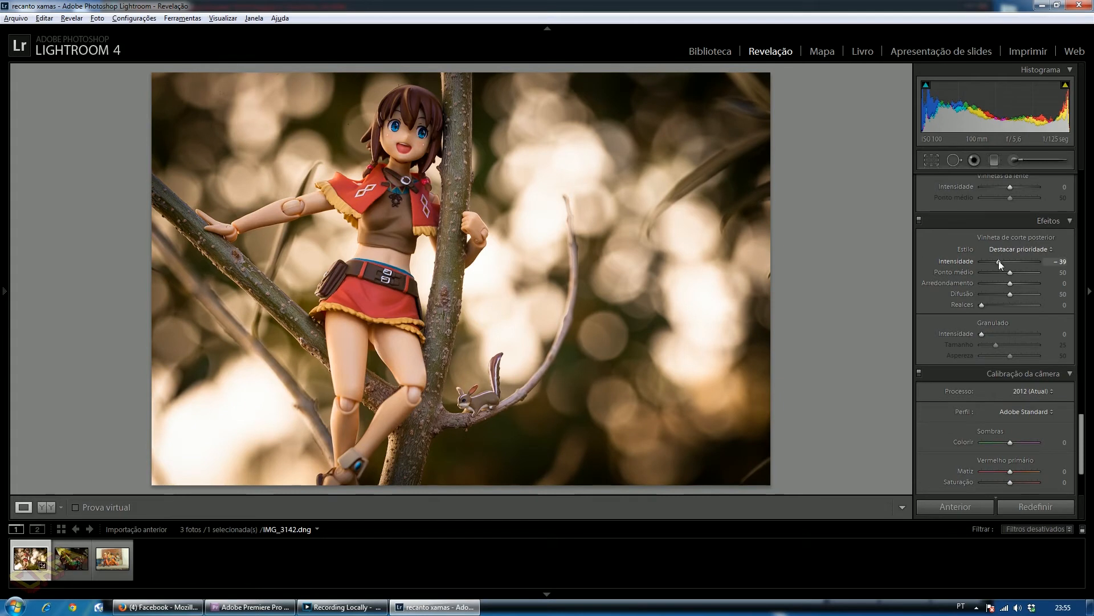
pyautogui.moveTo(999, 261); pyautogui.dragTo(1018, 262)
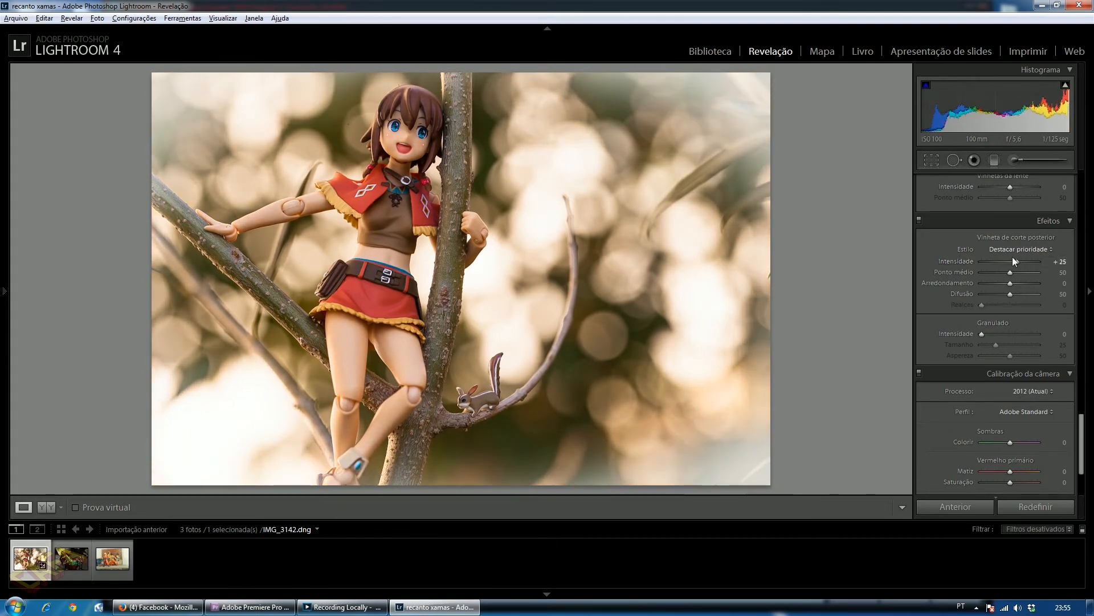
pyautogui.moveTo(1018, 262); pyautogui.dragTo(1014, 262)
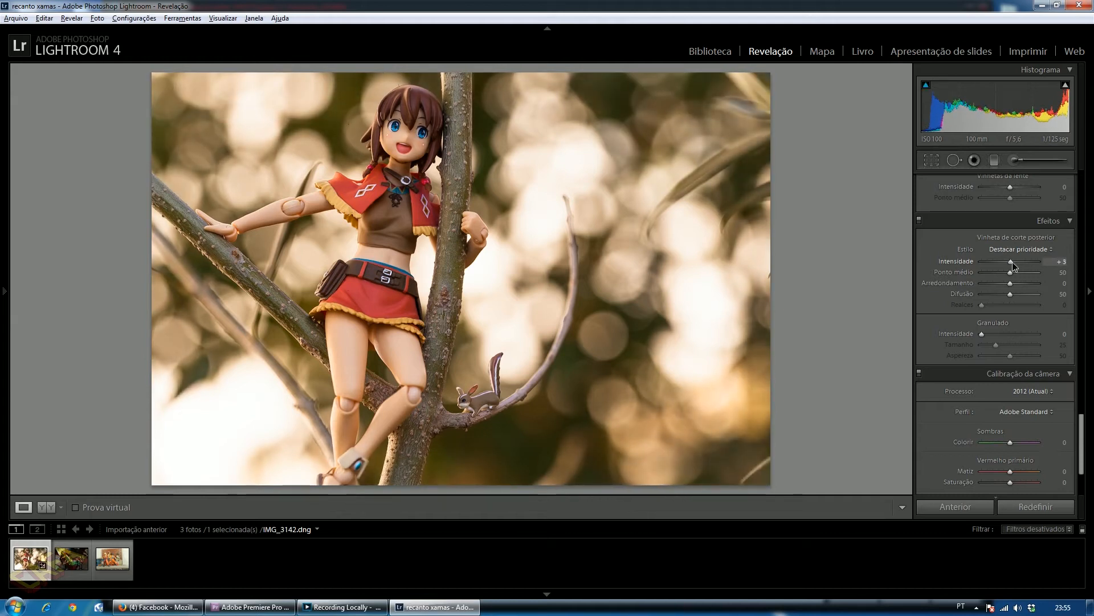
# - Try camera calibration shifts of the Vermelho primário Matiz to +66 and of the Verde primário Matiz
pyautogui.scroll(-3, 1014, 365)
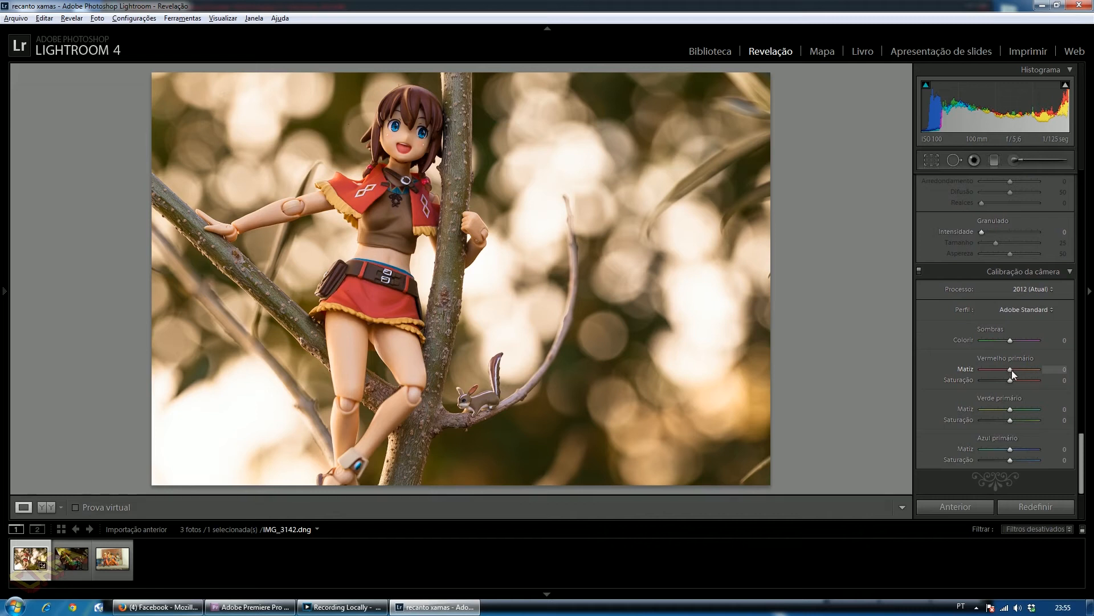
pyautogui.moveTo(1011, 371)
pyautogui.mouseDown()
pyautogui.moveTo(996, 372)
pyautogui.moveTo(1030, 372)
pyautogui.mouseUp()
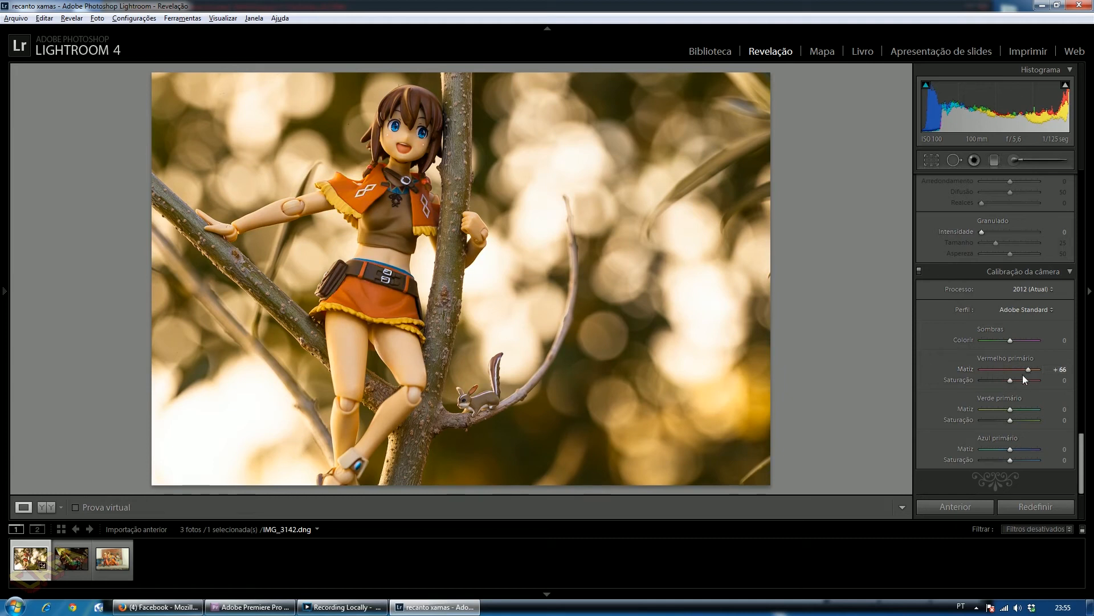
pyautogui.hotkey('ctrl', 'z')
pyautogui.moveTo(1012, 408); pyautogui.dragTo(996, 408)
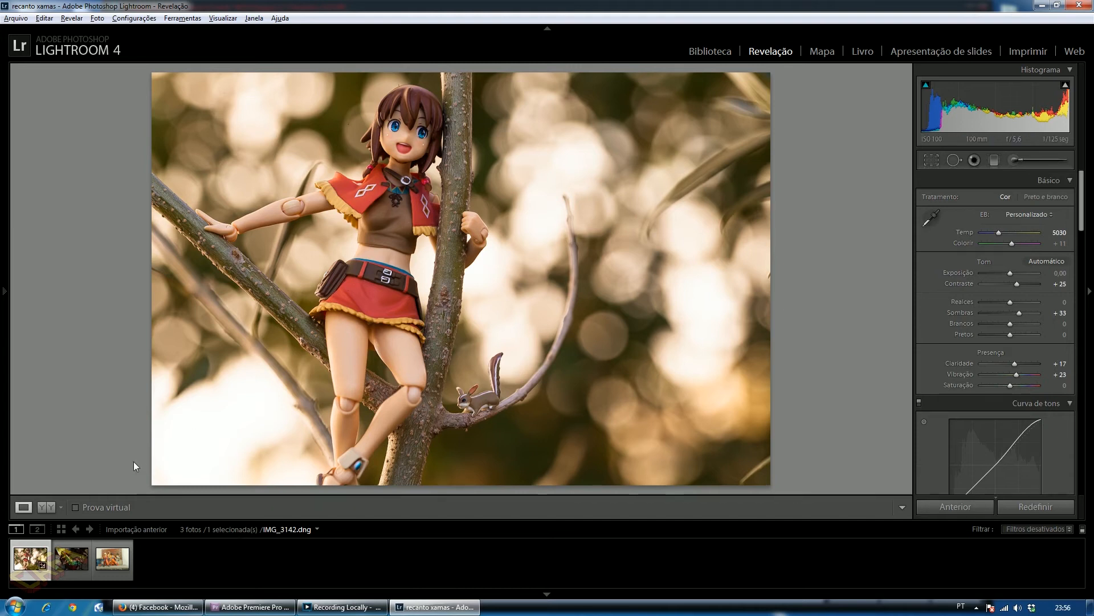
# - Compare the before and after versions of IMG_3142.dng
pyautogui.click(48, 506)
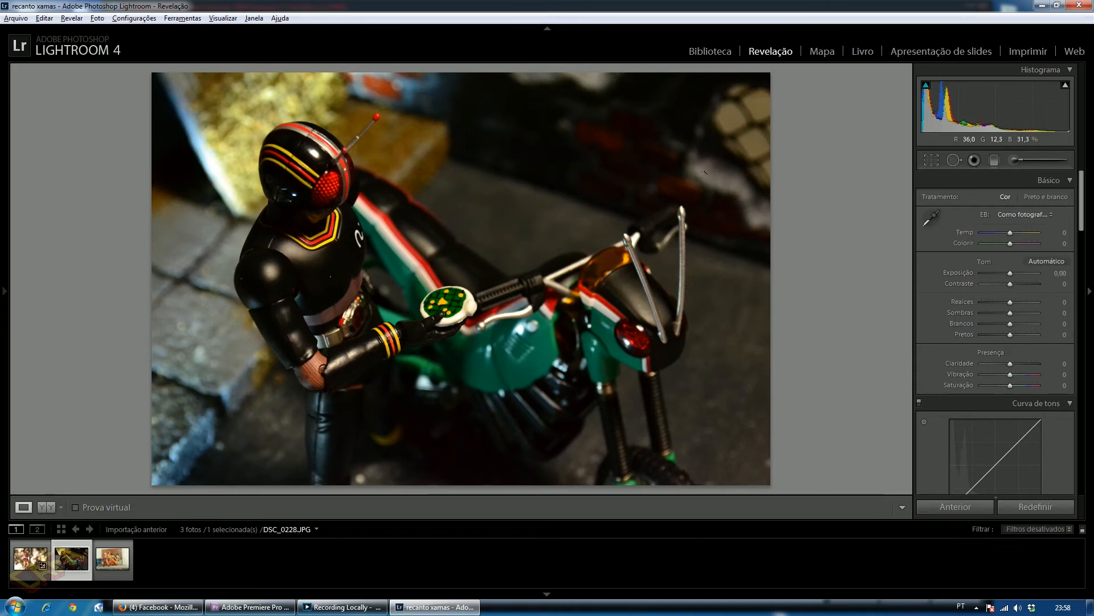
# - Paint an adjustment brush mask over the background around the rider and motorcycle in DSC_0228.JPG, varying the brush size
pyautogui.click(1017, 162)
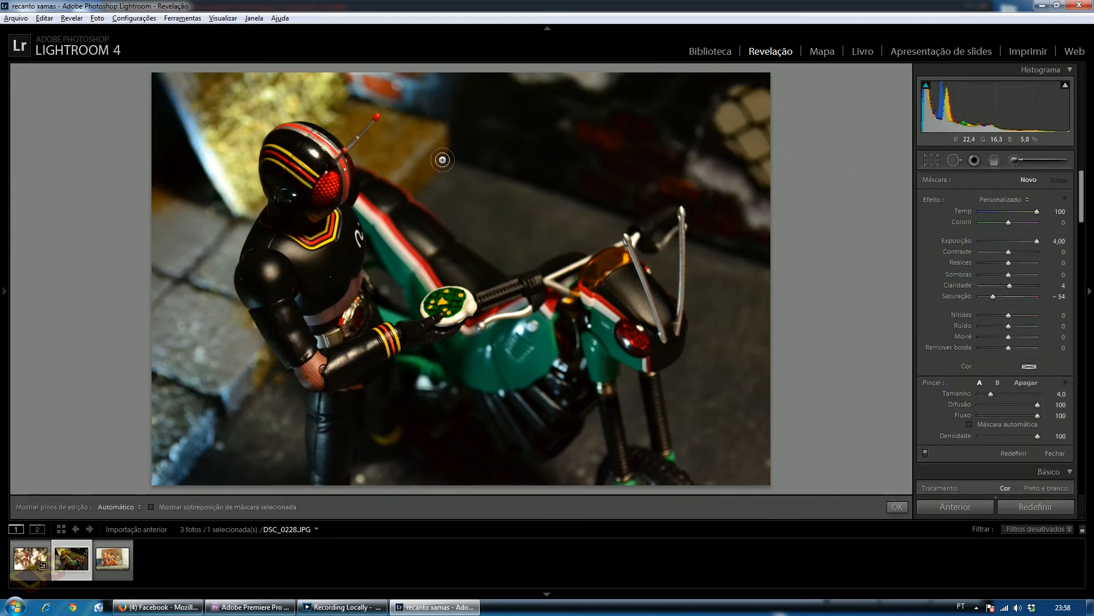
pyautogui.scroll(2, 446, 167)
pyautogui.scroll(4, 447, 167)
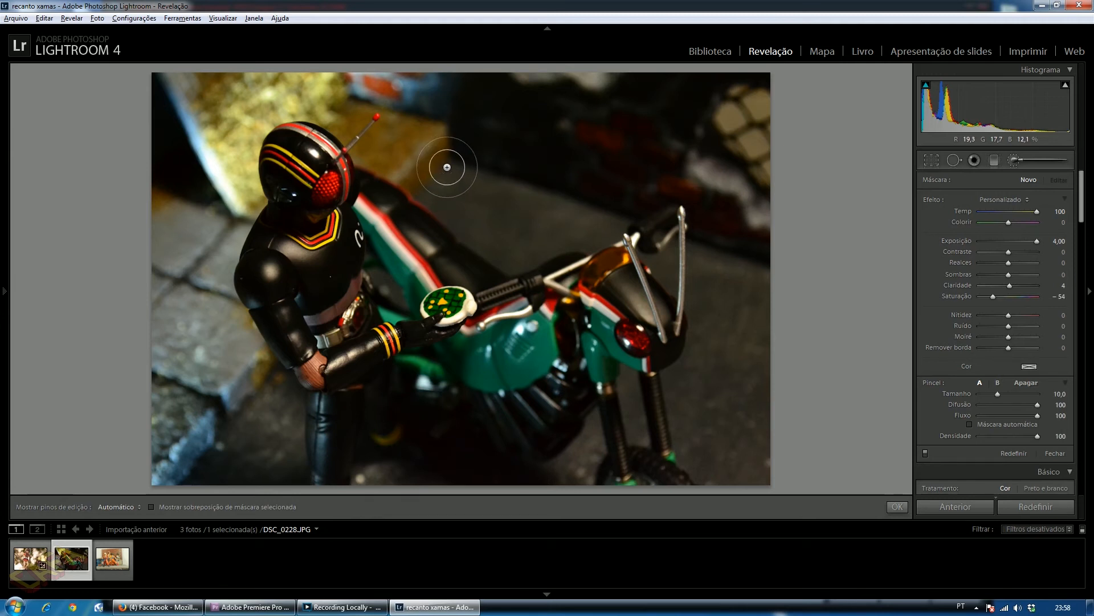
pyautogui.moveTo(383, 146); pyautogui.dragTo(515, 236)
pyautogui.scroll(1, 515, 237)
pyautogui.press('h')
pyautogui.moveTo(493, 175)
pyautogui.mouseDown()
pyautogui.moveTo(479, 117)
pyautogui.moveTo(629, 179)
pyautogui.moveTo(745, 374)
pyautogui.moveTo(718, 364)
pyautogui.moveTo(627, 91)
pyautogui.moveTo(163, 405)
pyautogui.moveTo(269, 378)
pyautogui.moveTo(200, 445)
pyautogui.moveTo(342, 97)
pyautogui.moveTo(540, 257)
pyautogui.moveTo(458, 242)
pyautogui.mouseUp()
pyautogui.scroll(-4, 430, 430)
pyautogui.moveTo(376, 478)
pyautogui.mouseDown()
pyautogui.moveTo(286, 481)
pyautogui.moveTo(397, 483)
pyautogui.moveTo(588, 456)
pyautogui.moveTo(589, 428)
pyautogui.moveTo(635, 435)
pyautogui.moveTo(625, 379)
pyautogui.moveTo(674, 388)
pyautogui.moveTo(707, 468)
pyautogui.moveTo(678, 365)
pyautogui.mouseUp()
pyautogui.scroll(-1, 696, 266)
pyautogui.press('h')
pyautogui.moveTo(696, 267)
pyautogui.mouseDown()
pyautogui.moveTo(552, 239)
pyautogui.moveTo(660, 266)
pyautogui.mouseUp()
pyautogui.scroll(-1, 660, 266)
pyautogui.moveTo(323, 124)
pyautogui.mouseDown()
pyautogui.moveTo(264, 127)
pyautogui.moveTo(249, 215)
pyautogui.mouseUp()
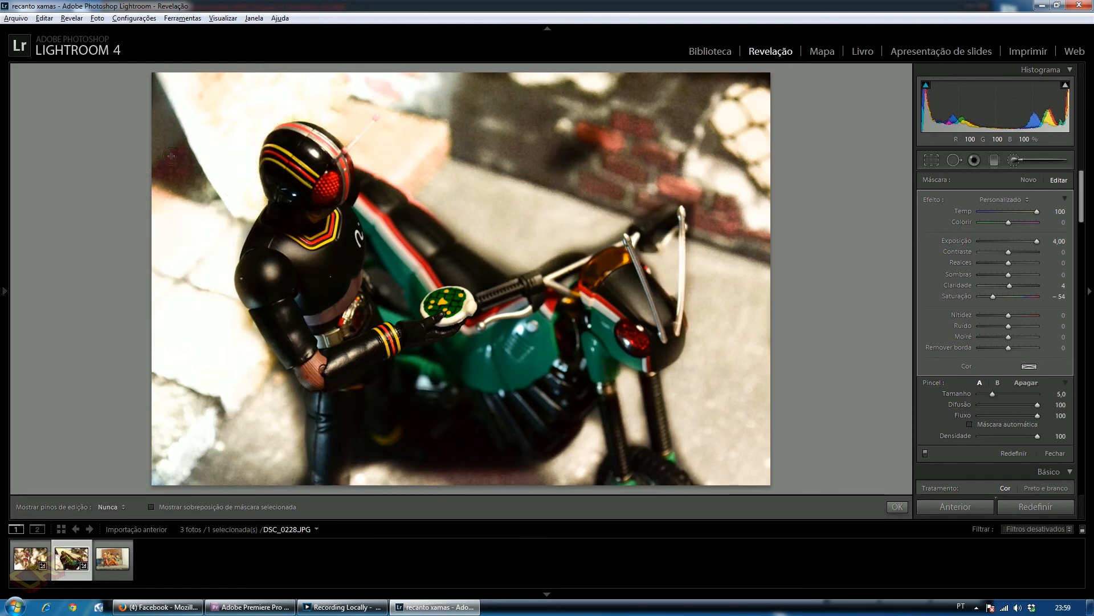
# - Check the background mask's overlay, scale its effect down to almost nothing, and set its Saturação to -62 and Sombras to -64
pyautogui.press('h')
pyautogui.scroll(-1, 405, 166)
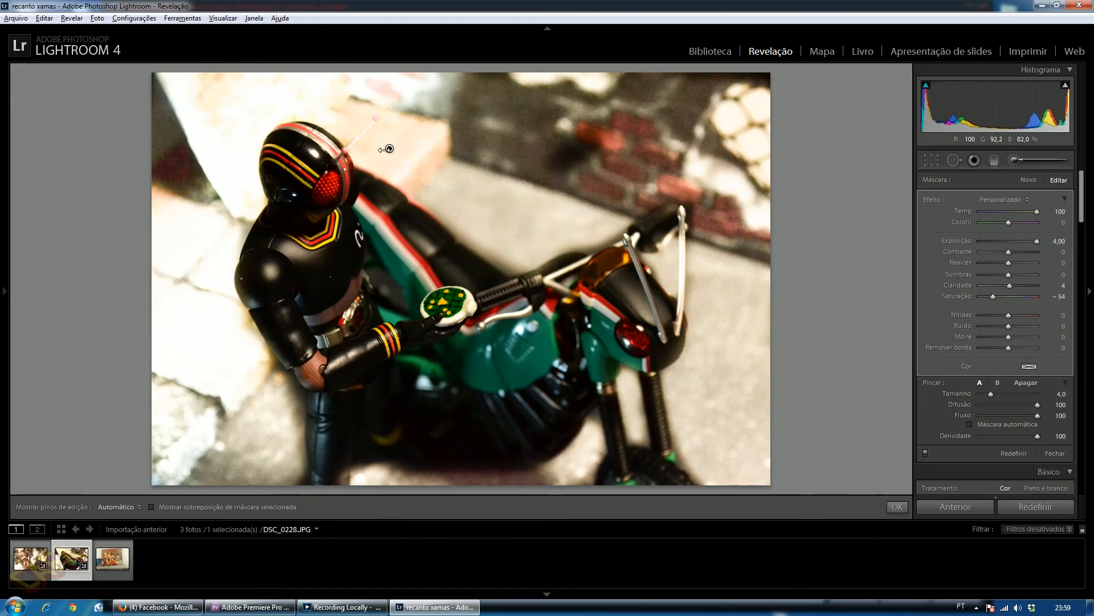
pyautogui.moveTo(389, 149)
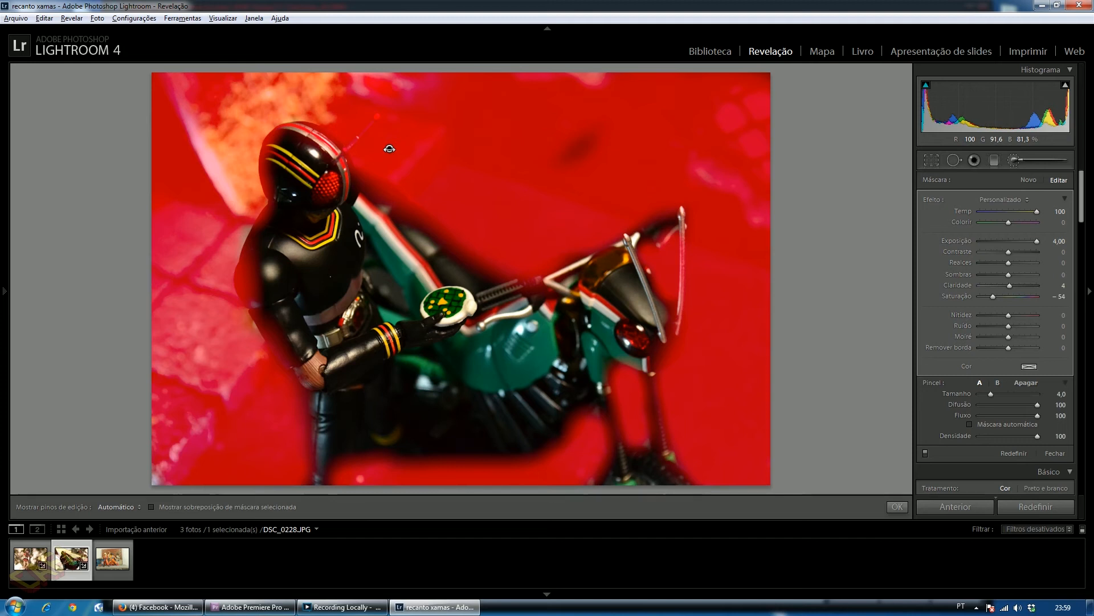
pyautogui.moveTo(389, 148); pyautogui.dragTo(94, 145)
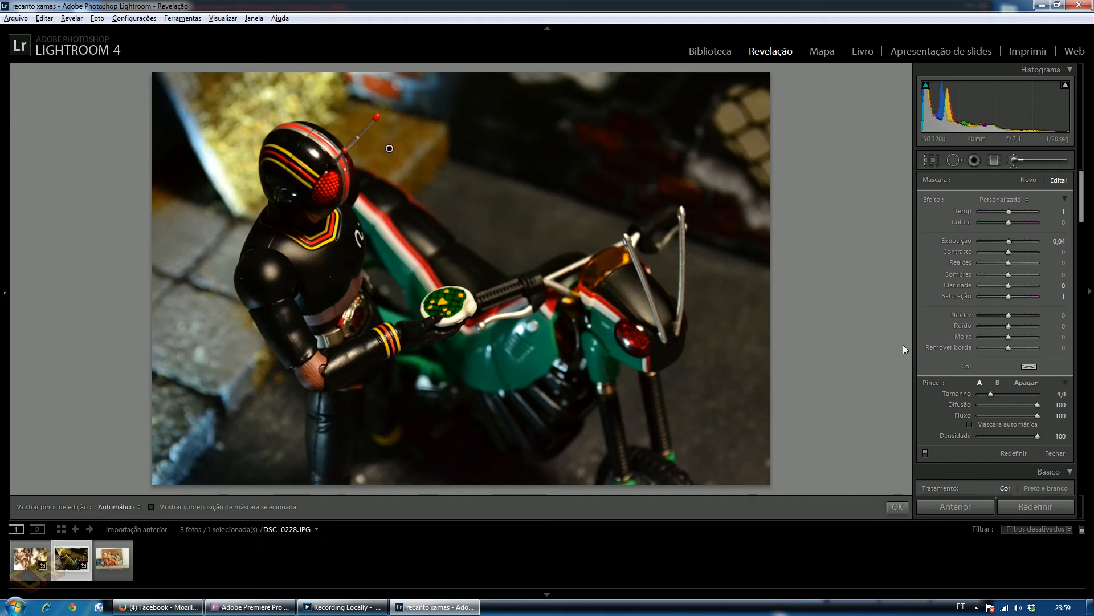
pyautogui.moveTo(1009, 296)
pyautogui.mouseDown()
pyautogui.moveTo(991, 297)
pyautogui.moveTo(1004, 275)
pyautogui.moveTo(990, 274)
pyautogui.mouseUp()
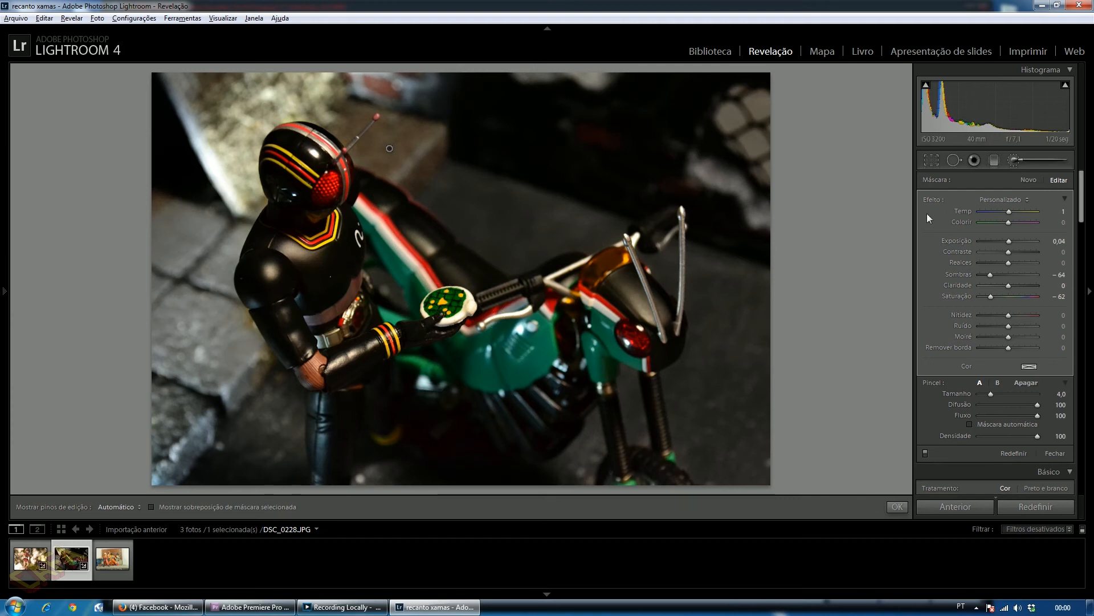
# - Add a new brush mask on the green dial by the rider's hand, scale its effect down, and set its Exposição to 0,80
pyautogui.click(1028, 179)
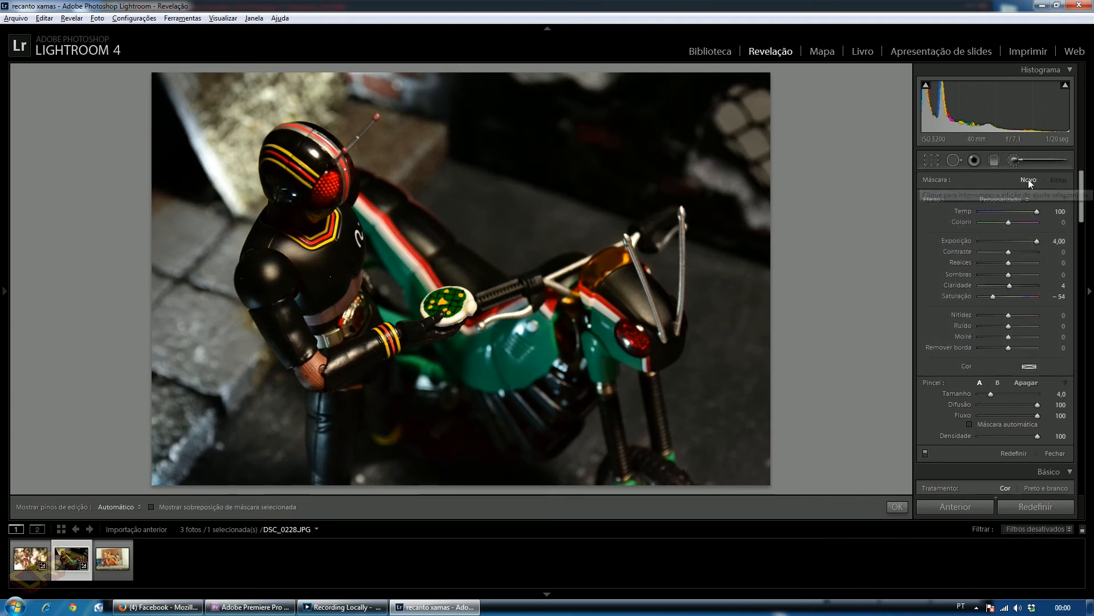
pyautogui.moveTo(475, 303)
pyautogui.mouseDown()
pyautogui.moveTo(450, 317)
pyautogui.moveTo(465, 309)
pyautogui.moveTo(445, 297)
pyautogui.moveTo(431, 304)
pyautogui.moveTo(465, 302)
pyautogui.moveTo(72, 288)
pyautogui.mouseUp()
pyautogui.press('h')
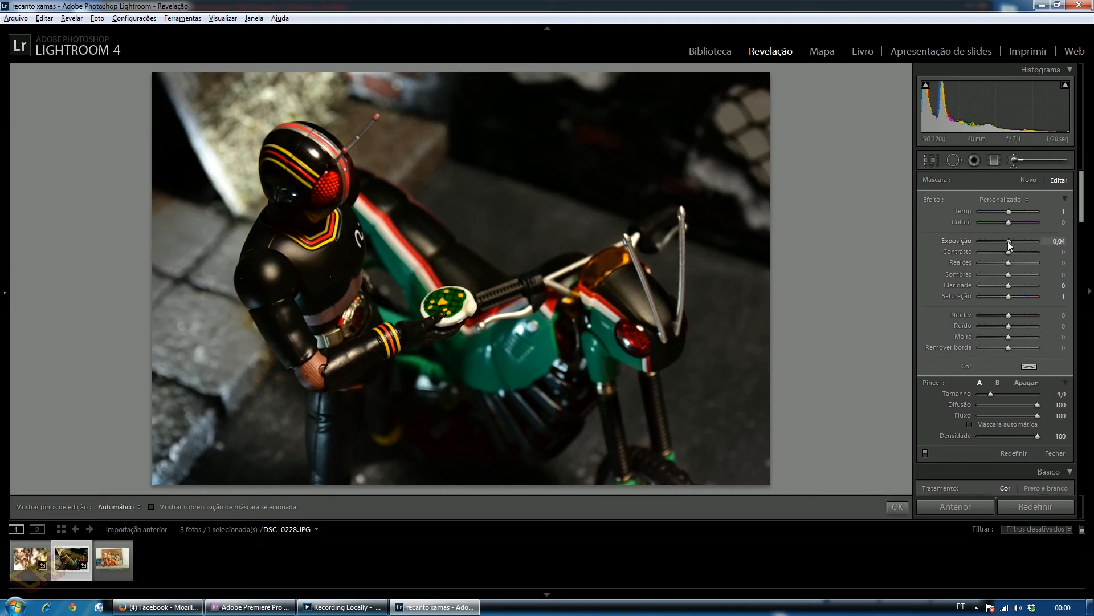
pyautogui.moveTo(1008, 242); pyautogui.dragTo(1015, 241)
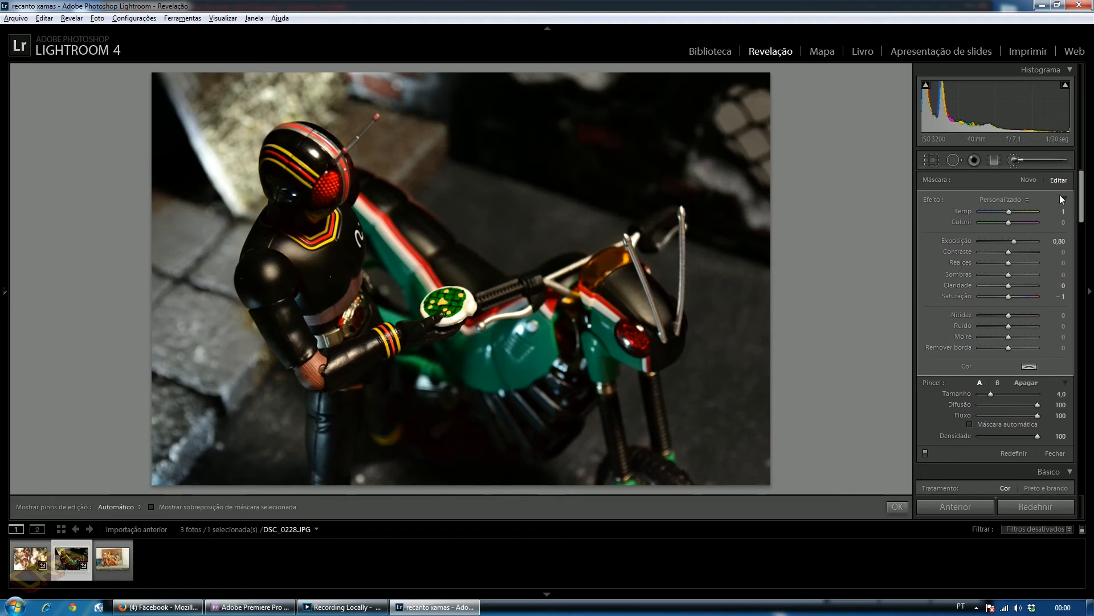
# - Set the post-crop vignette Intensidade to -29, and finish the brush editing
pyautogui.moveTo(1082, 187)
pyautogui.mouseDown()
pyautogui.moveTo(1074, 286)
pyautogui.moveTo(1091, 425)
pyautogui.mouseUp()
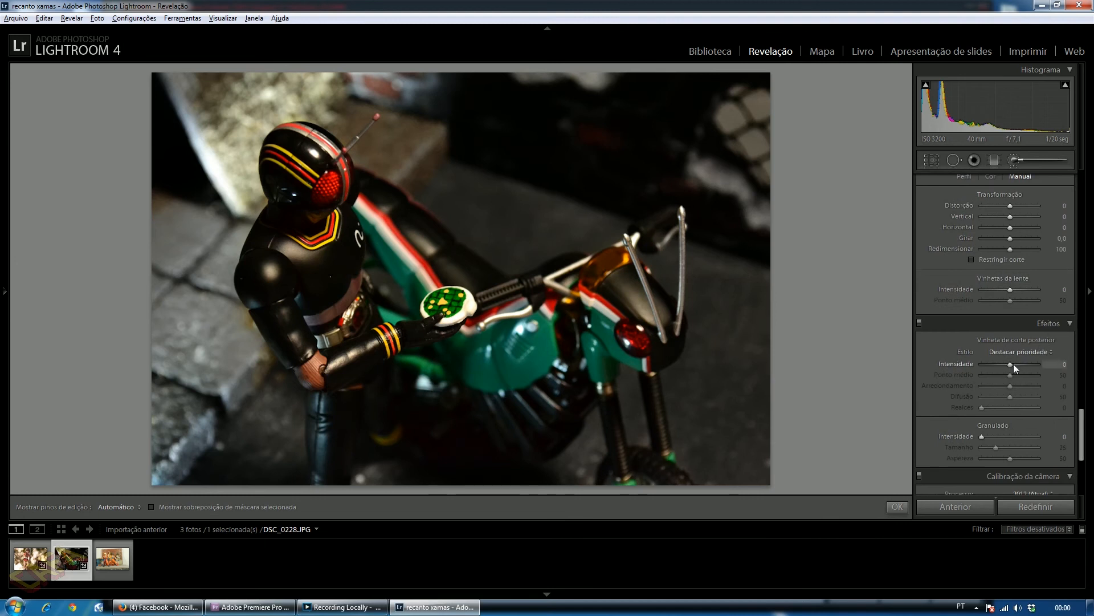
pyautogui.moveTo(1011, 363); pyautogui.dragTo(1001, 363)
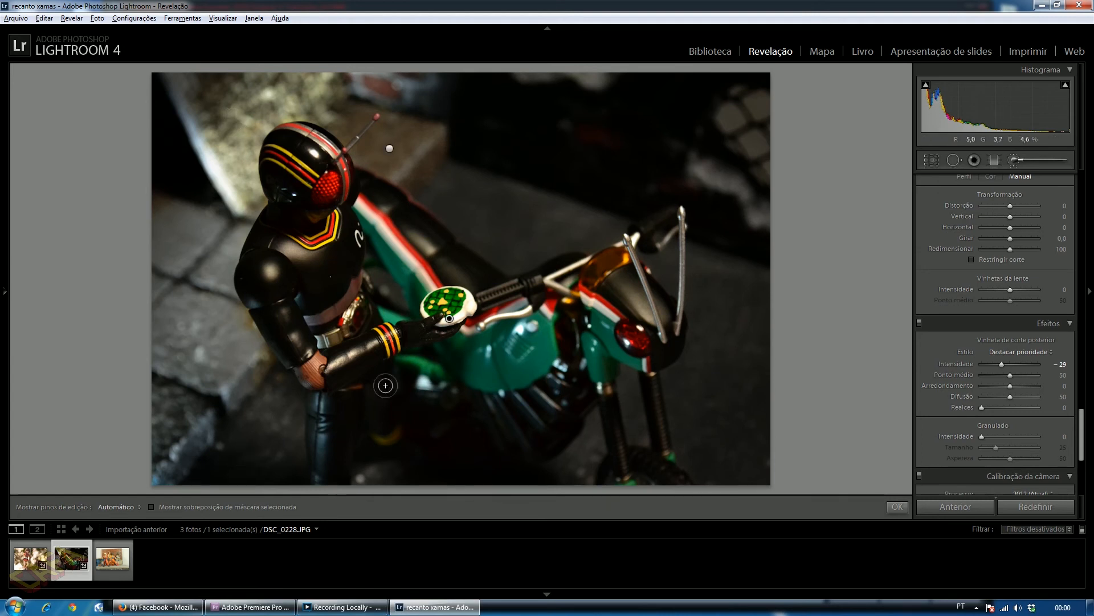
pyautogui.click(897, 506)
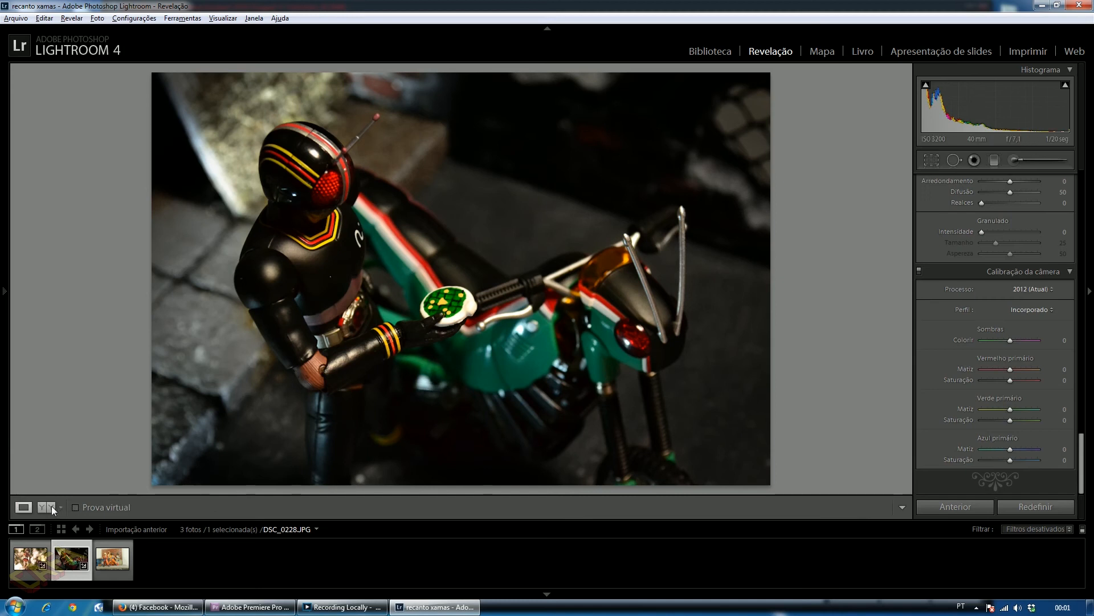
# - Compare the before and after versions of DSC_0228.JPG
pyautogui.click(51, 506)
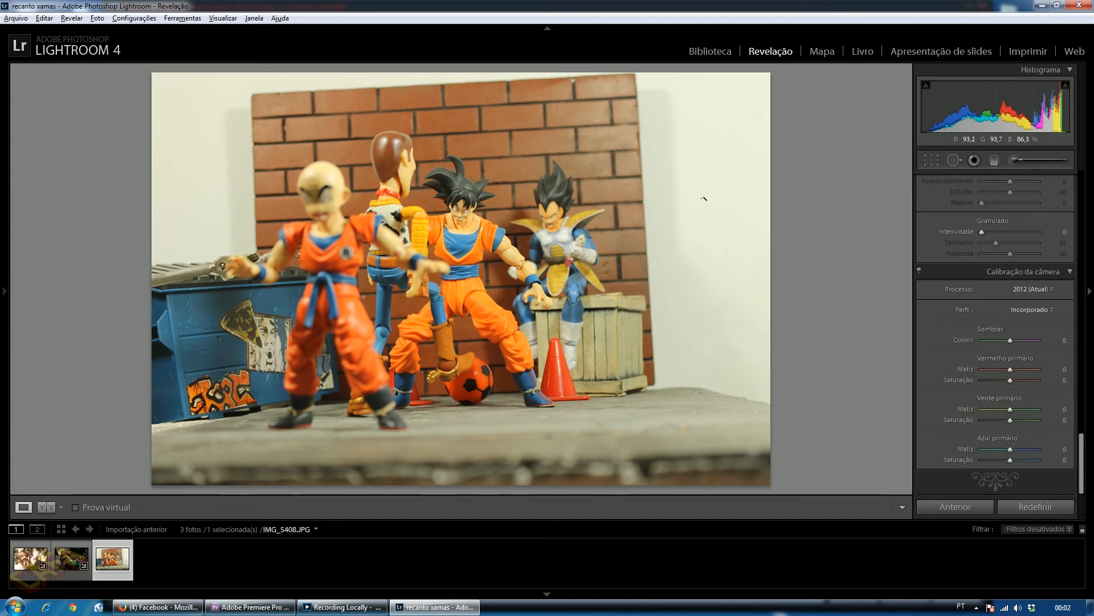
# - Crop IMG_5408.JPG on all four sides to exclude the white wall and blurred ground edge, keeping the figures against the bricks, and apply it
pyautogui.click(931, 159)
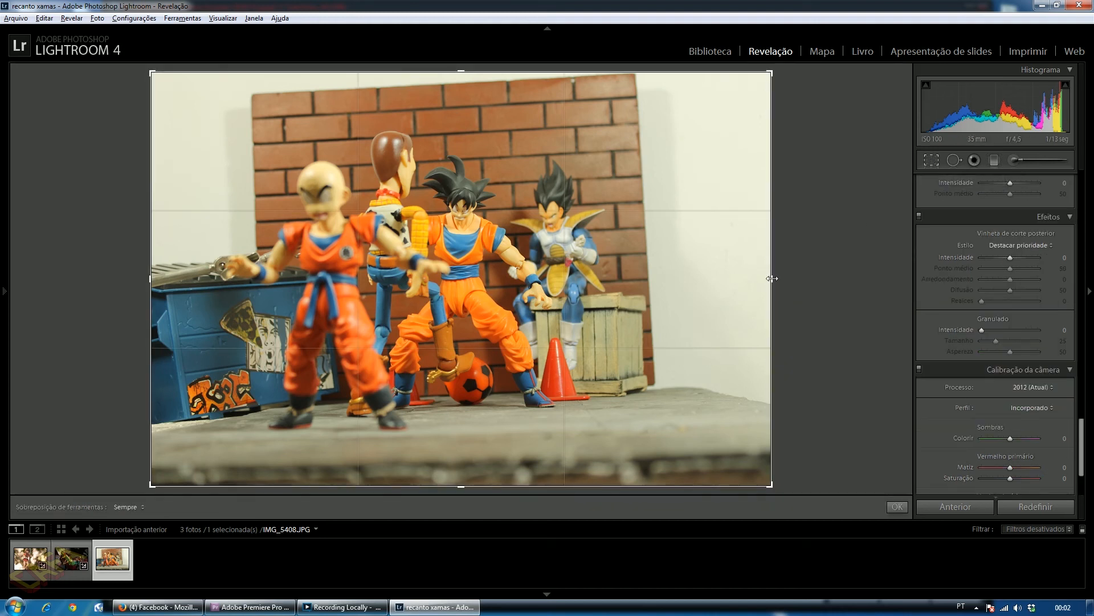
pyautogui.moveTo(772, 278); pyautogui.dragTo(700, 270)
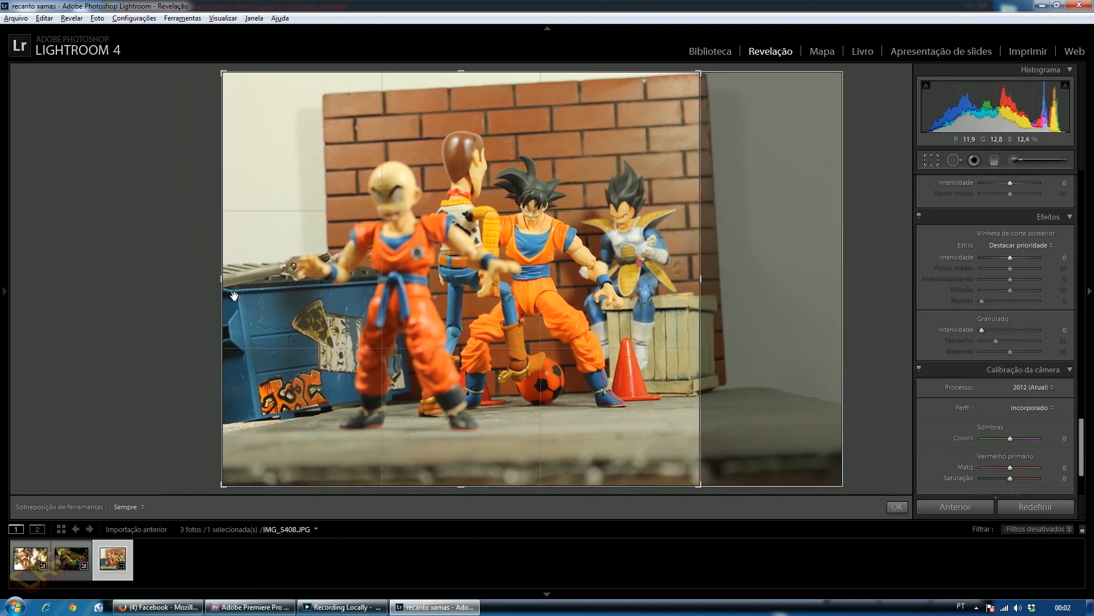
pyautogui.moveTo(223, 283); pyautogui.dragTo(286, 276)
pyautogui.moveTo(460, 71); pyautogui.dragTo(461, 91)
pyautogui.click(934, 161)
pyautogui.click(936, 161)
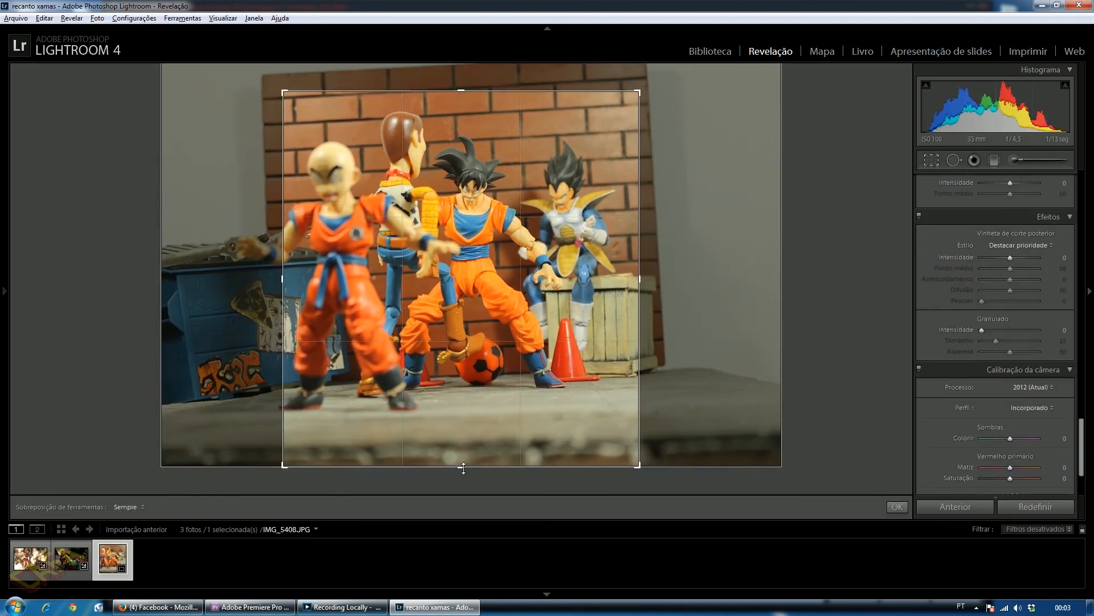
pyautogui.moveTo(461, 467); pyautogui.dragTo(464, 446)
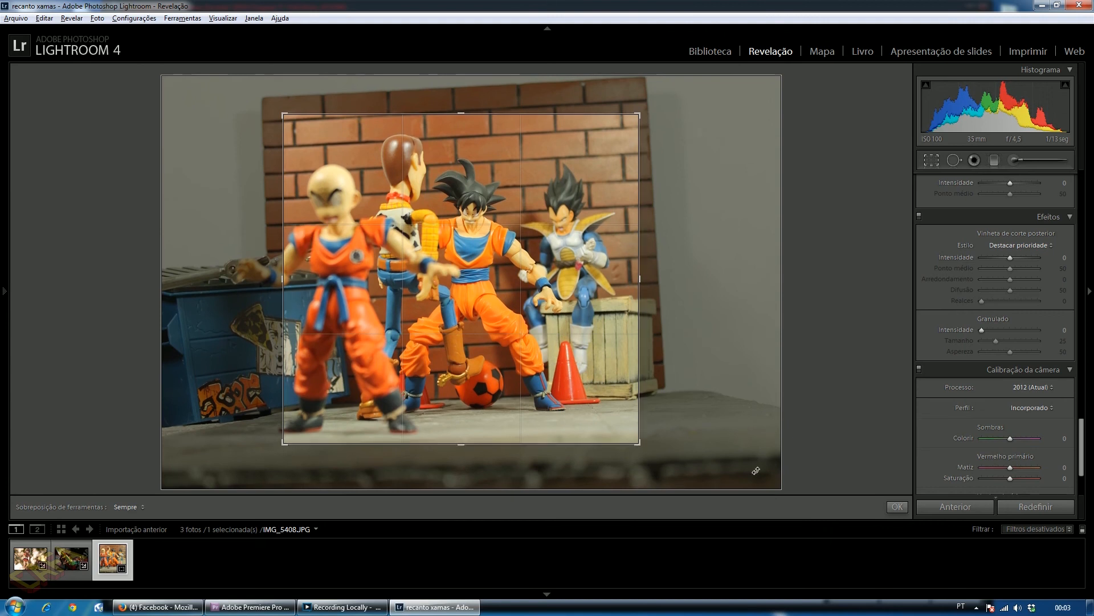
pyautogui.click(896, 506)
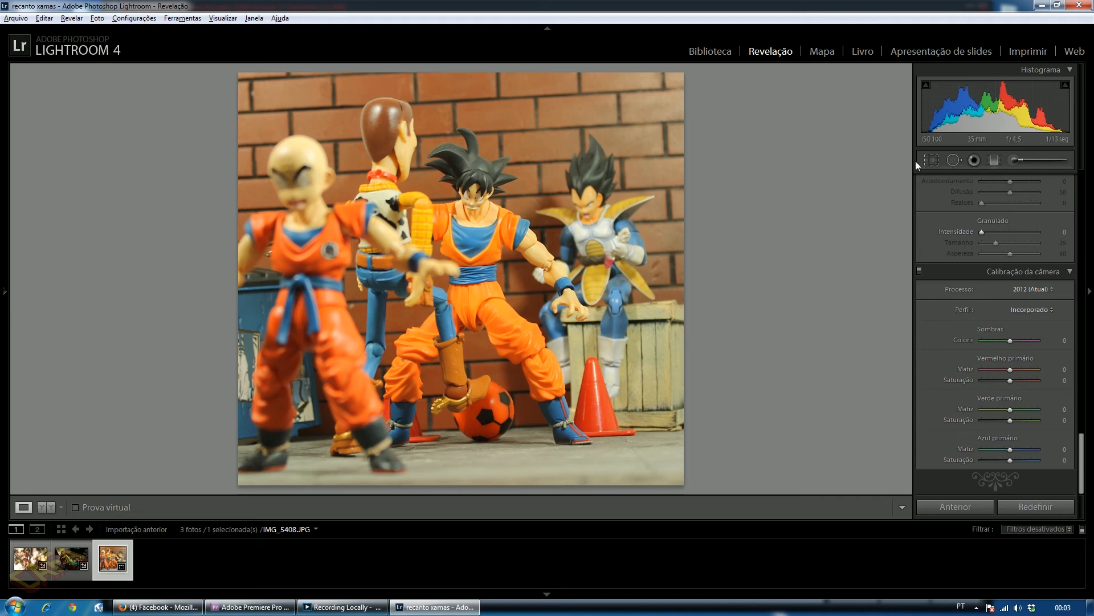
# - Remove the spot on the brick wall beside the seated figure's glove, sampling clean brick from above it, and finish the spot removal
pyautogui.click(953, 160)
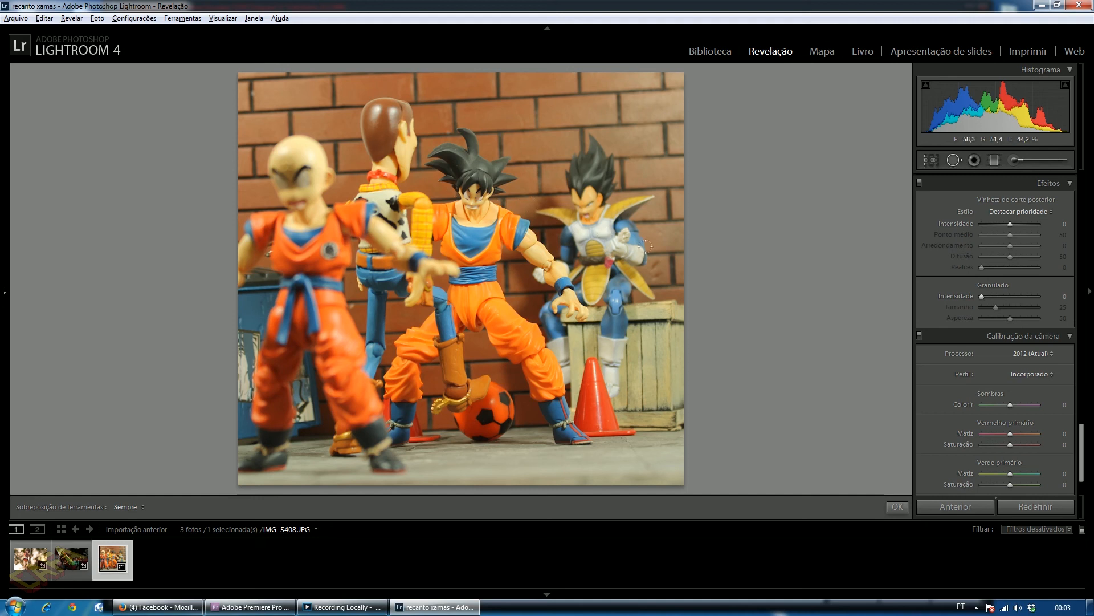
pyautogui.press('z')
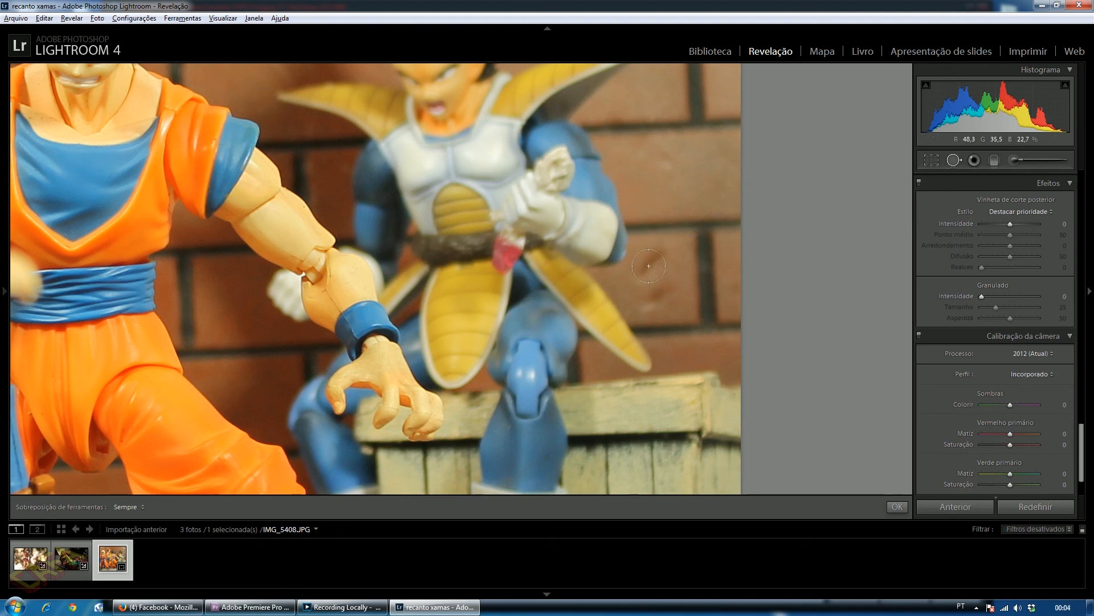
pyautogui.scroll(1, 648, 266)
pyautogui.click(650, 265)
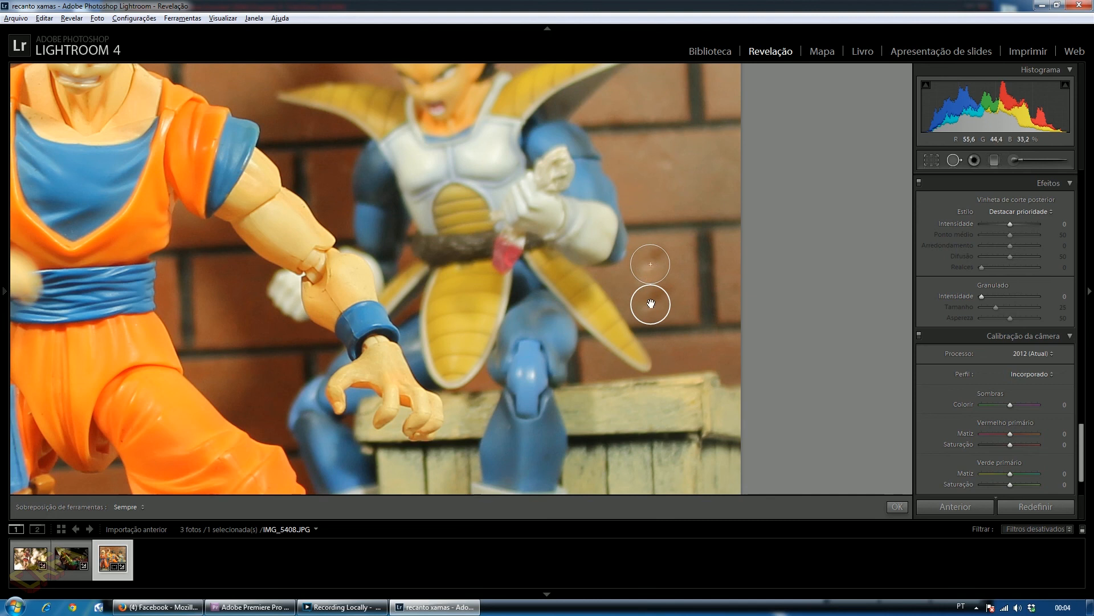
pyautogui.moveTo(648, 307); pyautogui.dragTo(679, 190)
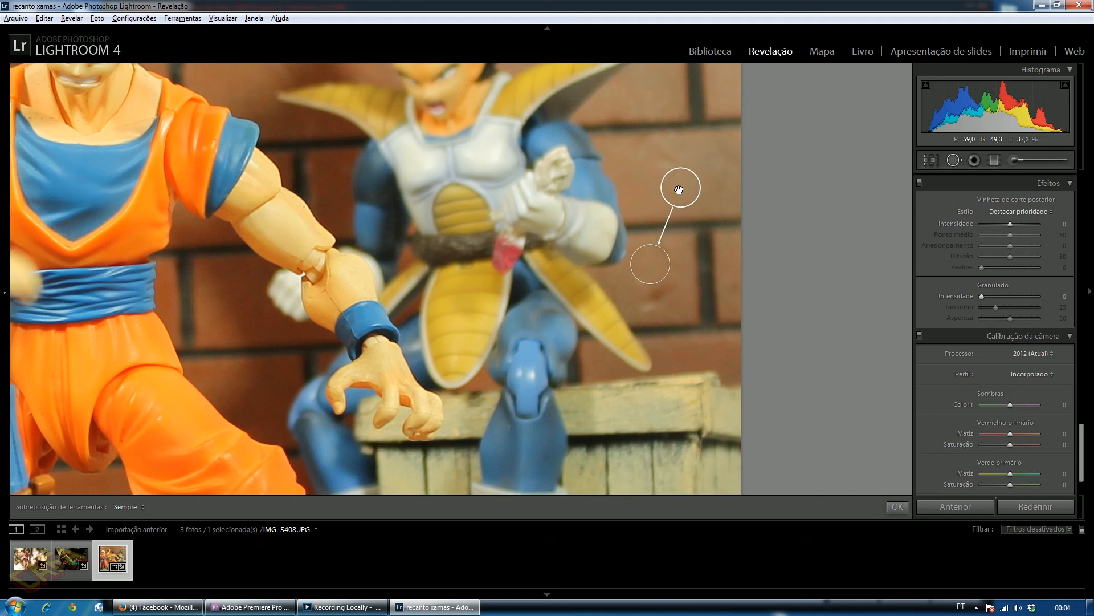
pyautogui.click(955, 160)
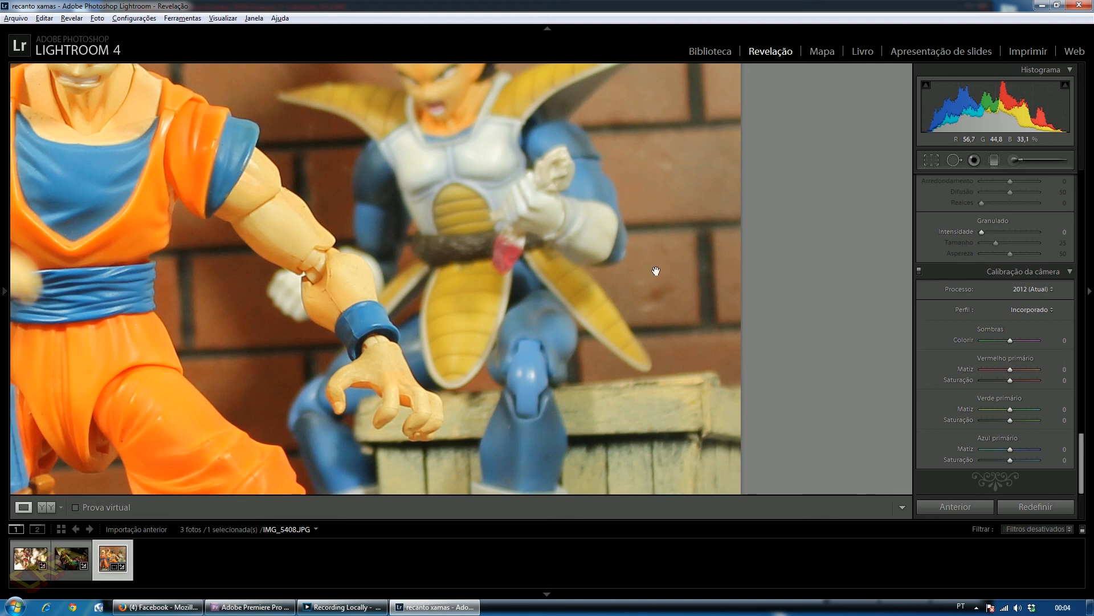
# - Add a second spot removal just below the first on the brick wall, sampling the brick higher up, and close the tool
pyautogui.click(952, 160)
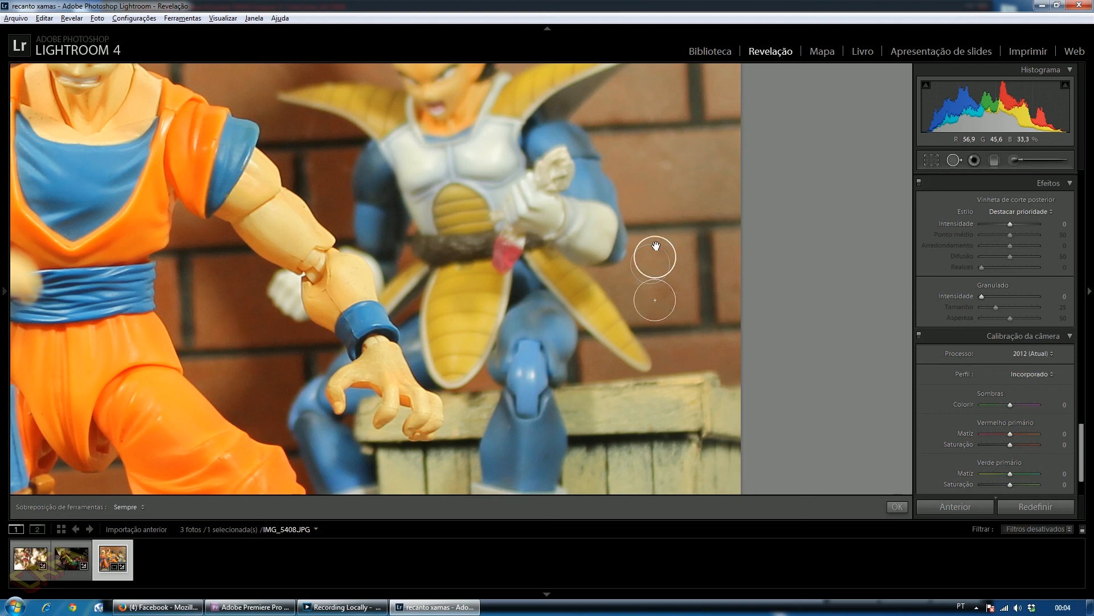
pyautogui.moveTo(662, 247); pyautogui.dragTo(688, 183)
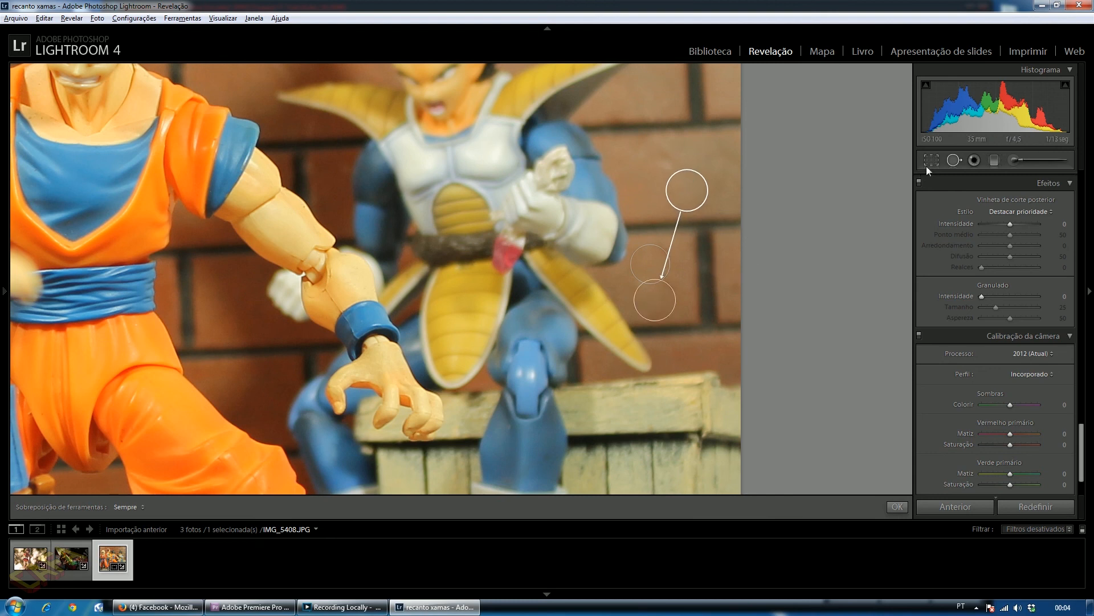
pyautogui.click(955, 161)
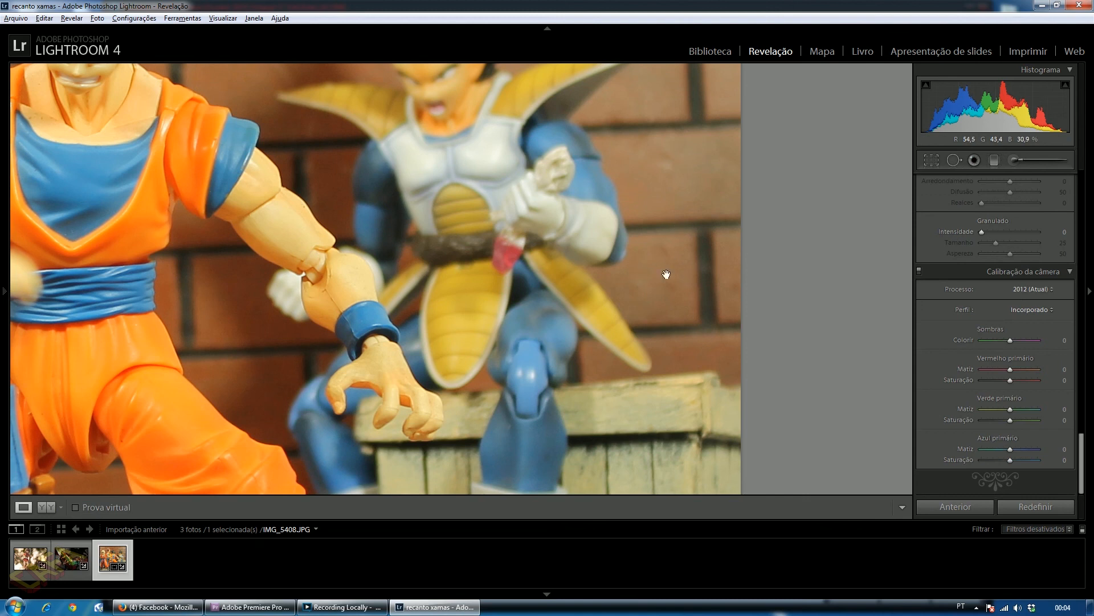
# - Compare the before and after versions of IMG_5408.JPG zoomed in and whole, return to the single-image view, and open IMG_3142.dng
pyautogui.press('y')
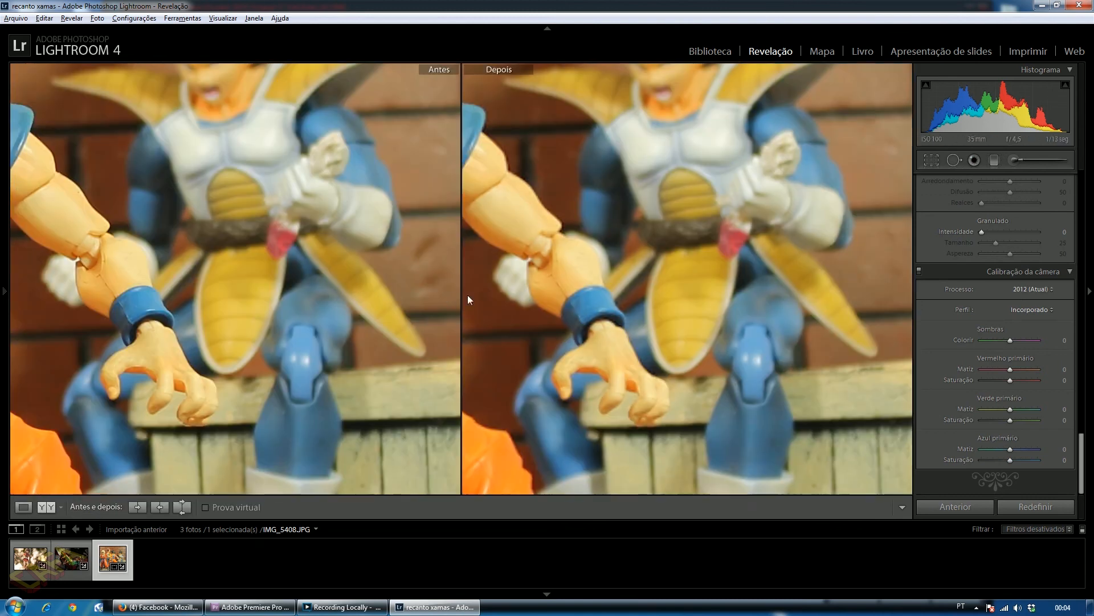
pyautogui.moveTo(469, 298); pyautogui.dragTo(393, 296)
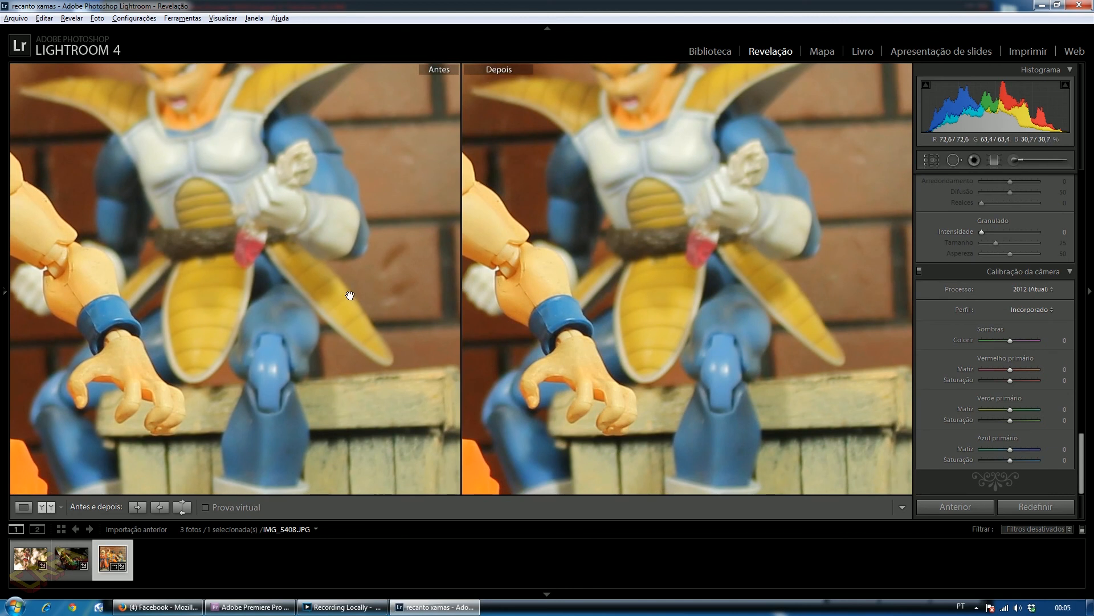
pyautogui.click(398, 335)
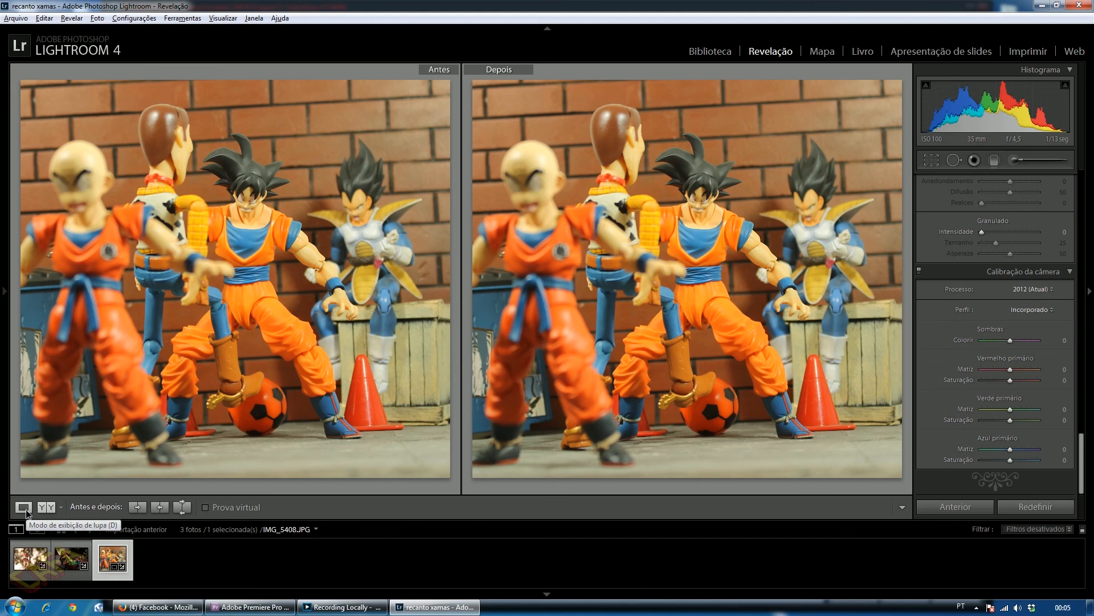
pyautogui.click(25, 509)
pyautogui.click(33, 572)
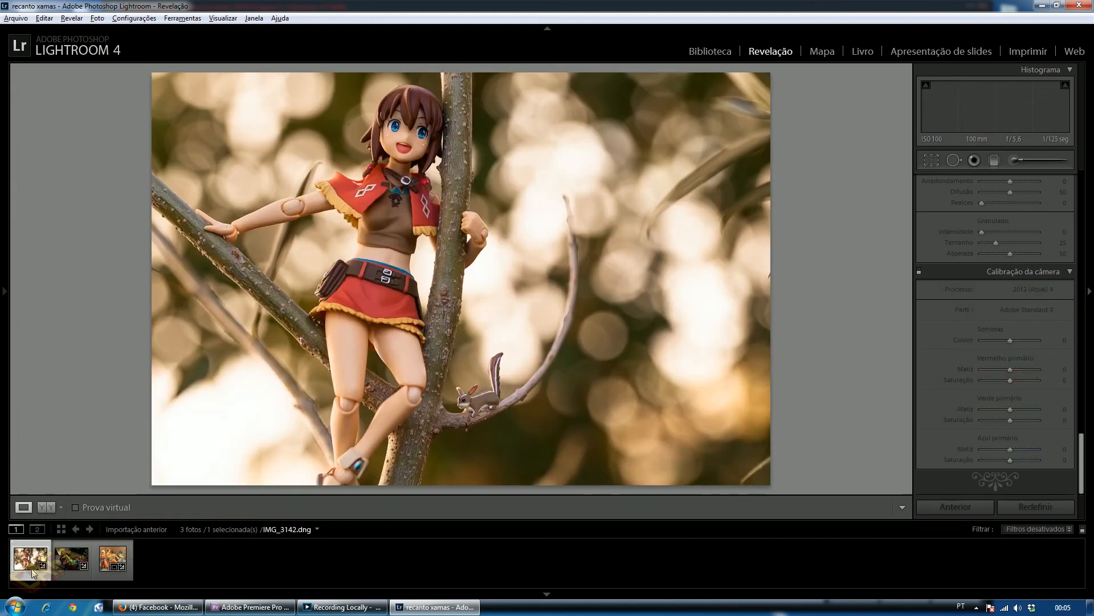